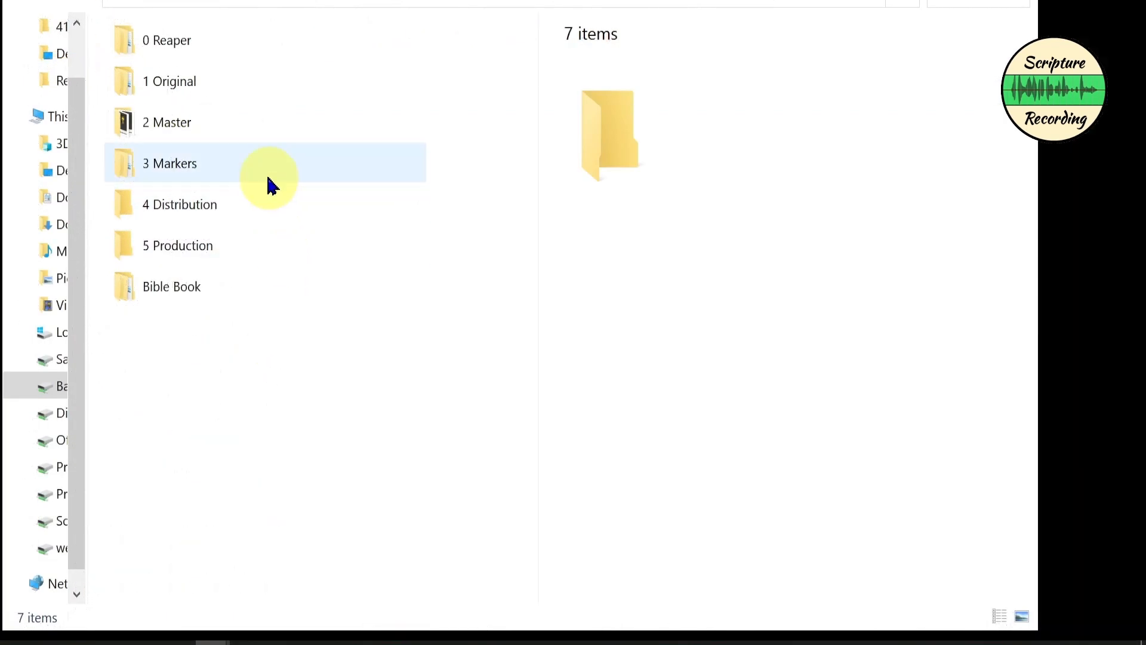
- Duplicate the "3 Markers" folder within the same project folder
{"action": "left_click", "coordinate": [170, 173]}
{"action": "right_click", "coordinate": [170, 167]}
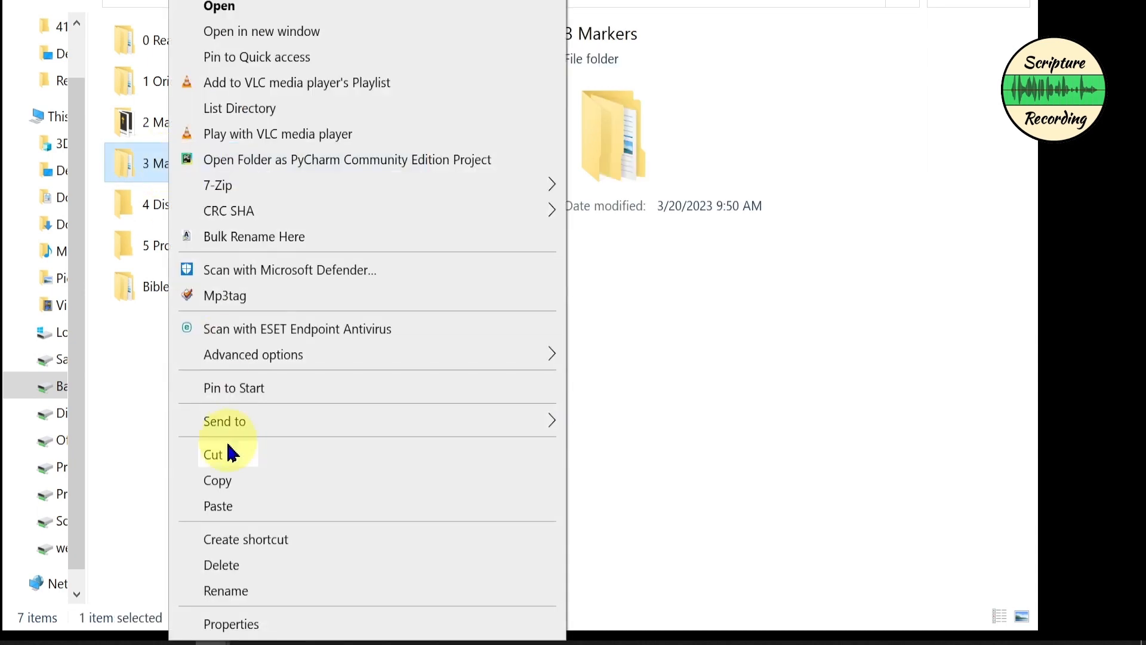
{"action": "left_click", "coordinate": [229, 479]}
{"action": "right_click", "coordinate": [242, 399]}
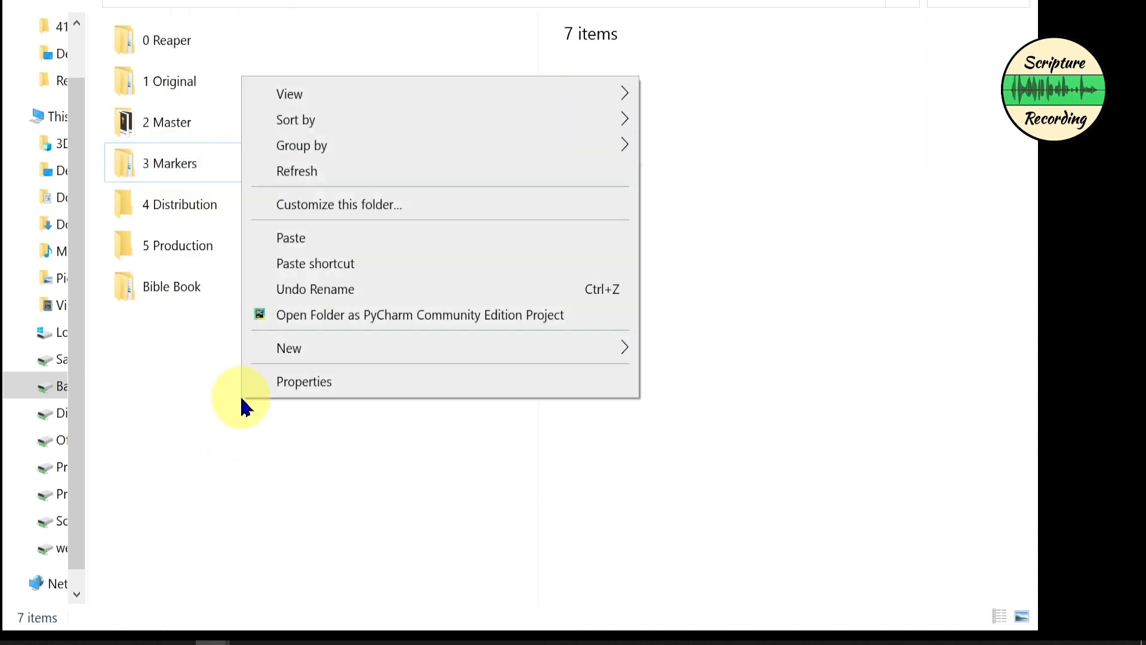
{"action": "left_click", "coordinate": [292, 238]}
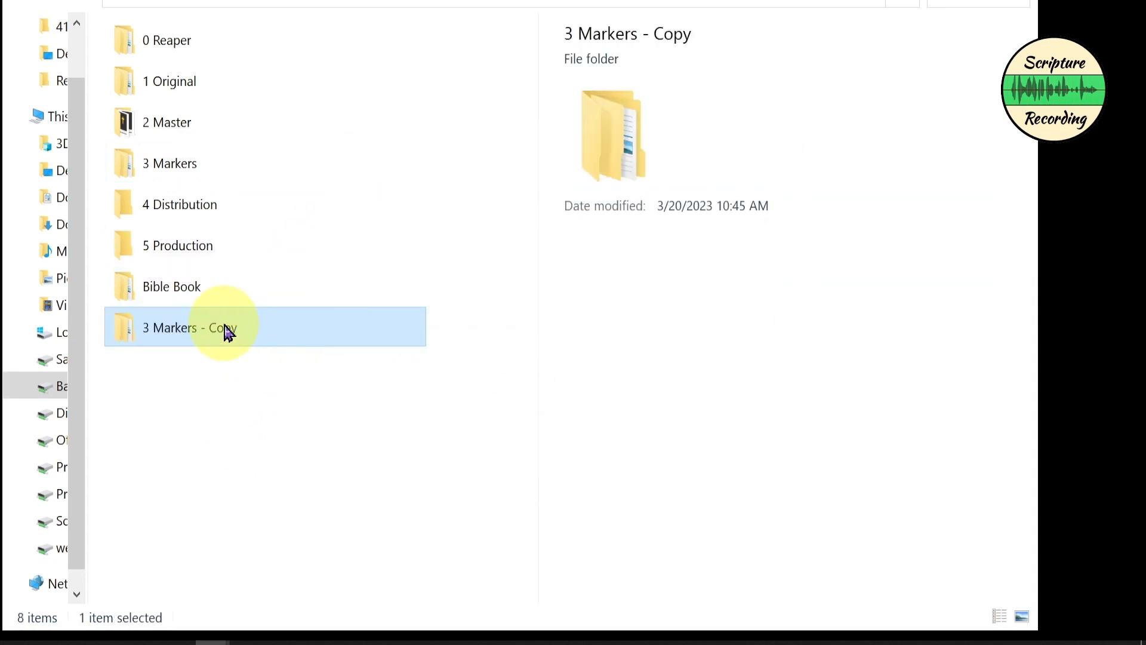
- Rename the duplicated markers folder as "3 Markers - Range"
{"action": "left_click", "coordinate": [227, 332]}
{"action": "left_click_drag", "start_coordinate": [211, 328], "coordinate": [274, 346]}
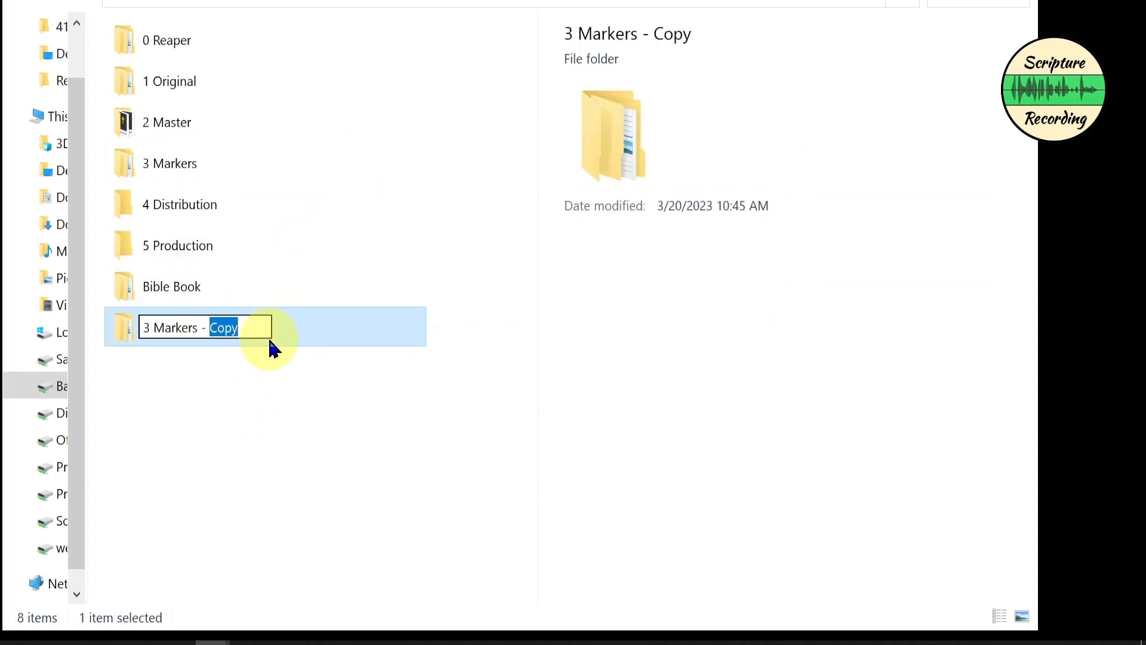
{"action": "type", "text": "Range"}
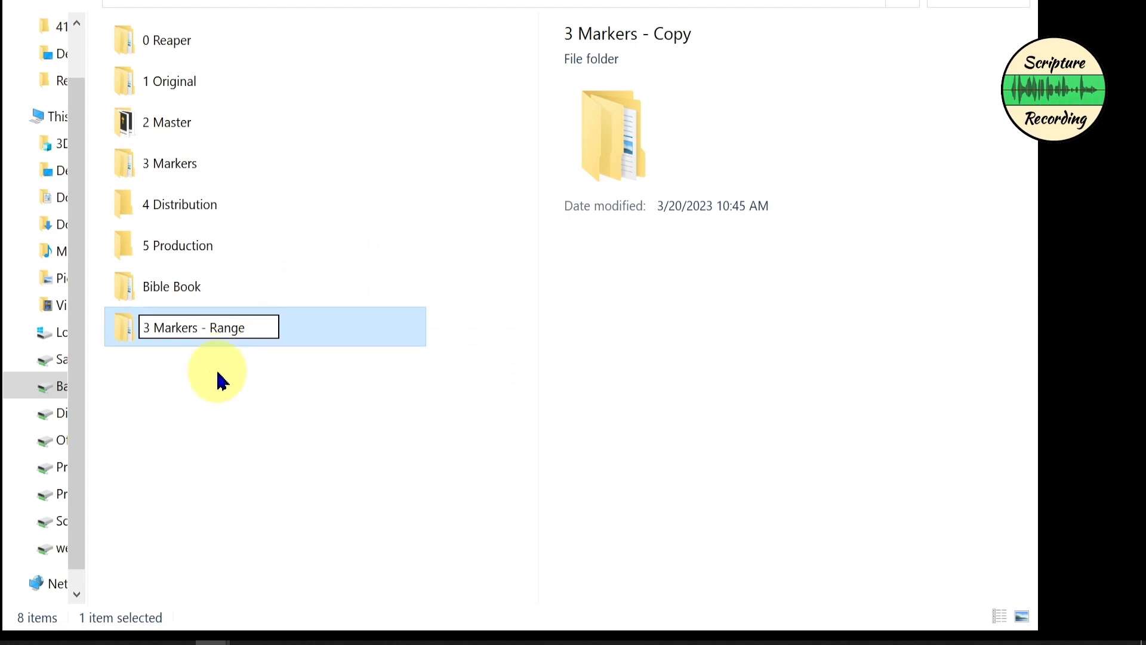
{"action": "left_click", "coordinate": [171, 357]}
- Open sbe_41_MAT_01.txt from the 41_MAT subfolder of "3 Markers - Range" in Notepad++
{"action": "left_click", "coordinate": [131, 332]}
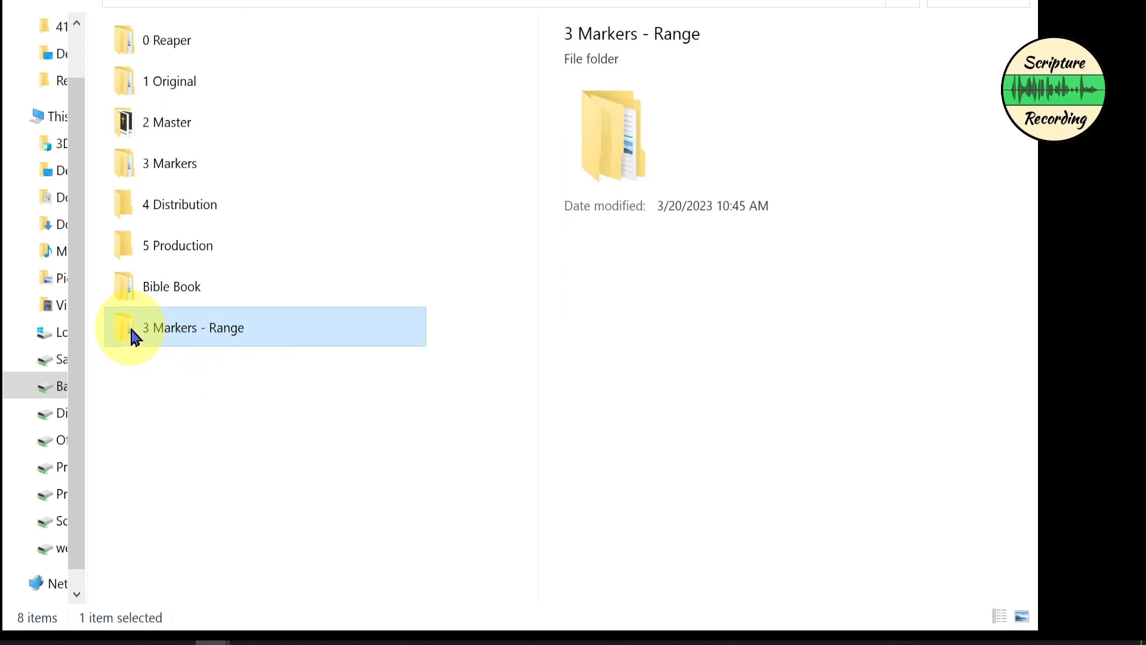
{"action": "double_click", "coordinate": [131, 332]}
{"action": "left_click", "coordinate": [16, 2]}
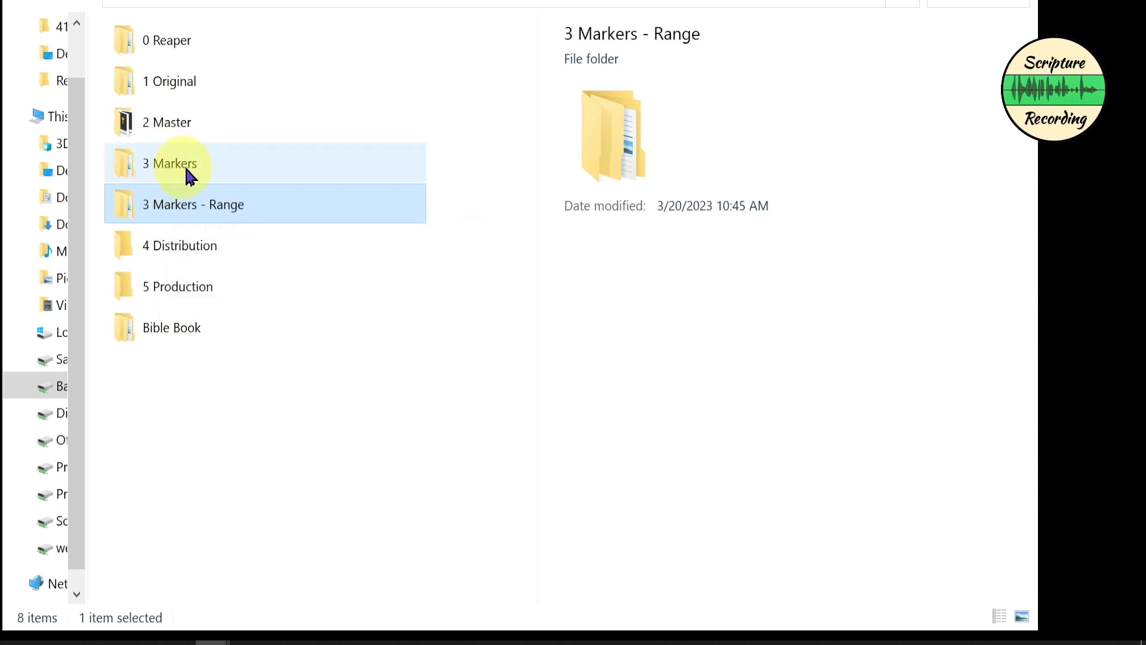
{"action": "double_click", "coordinate": [172, 209]}
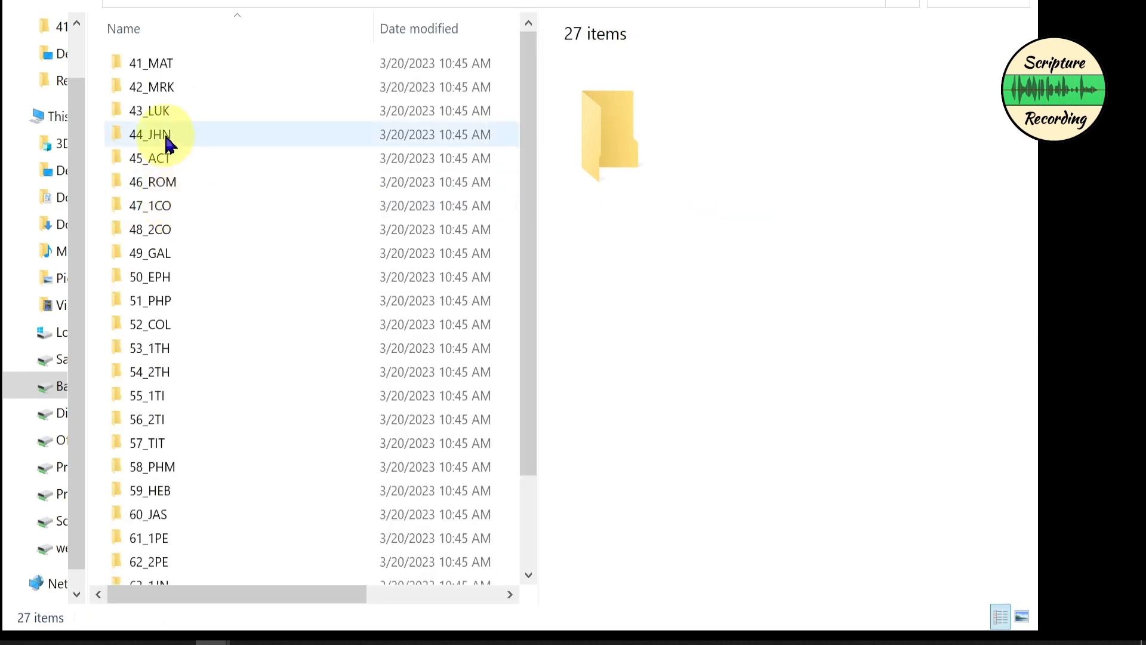
{"action": "double_click", "coordinate": [160, 70]}
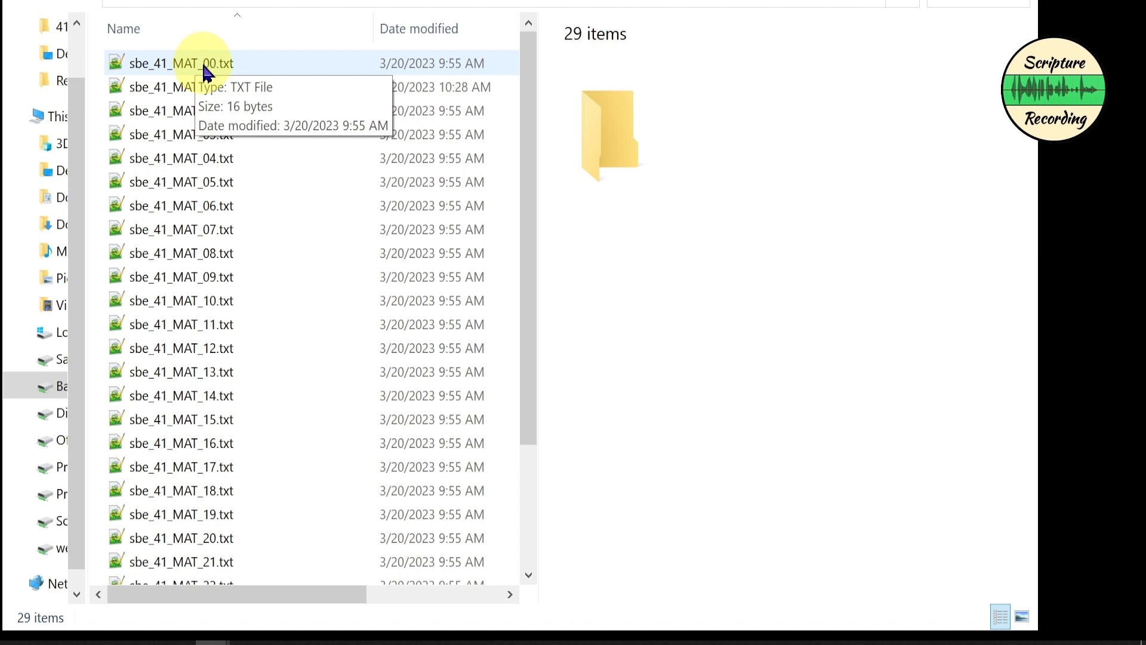
{"action": "double_click", "coordinate": [179, 88]}
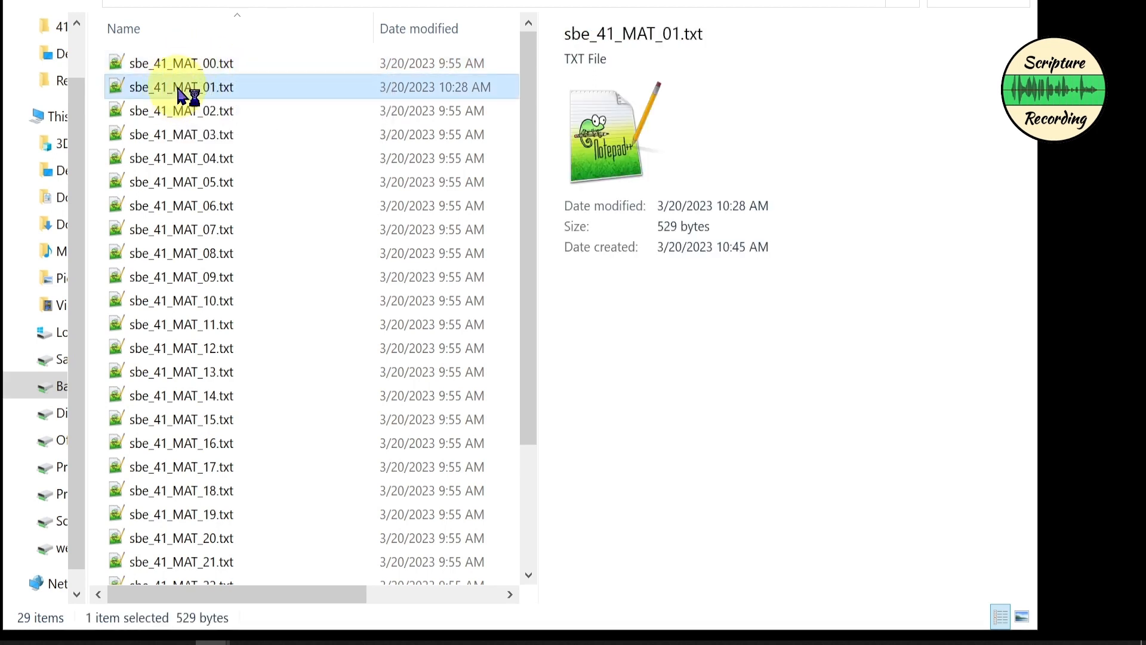
{"action": "middle_click", "coordinate": [77, 72]}
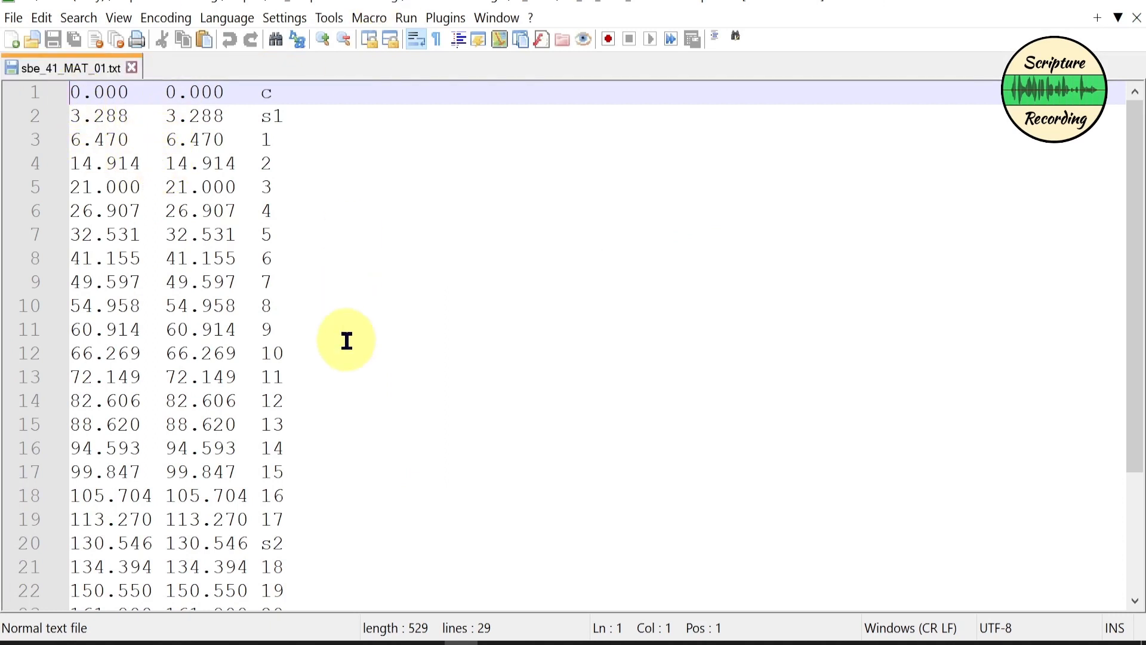
- Set up a regular-expression replacement of (?!^)\d+\.\d+(\t.*\r\n)(\d+\.\d+) with $2$1$2
{"action": "key", "text": "ctrl+f"}
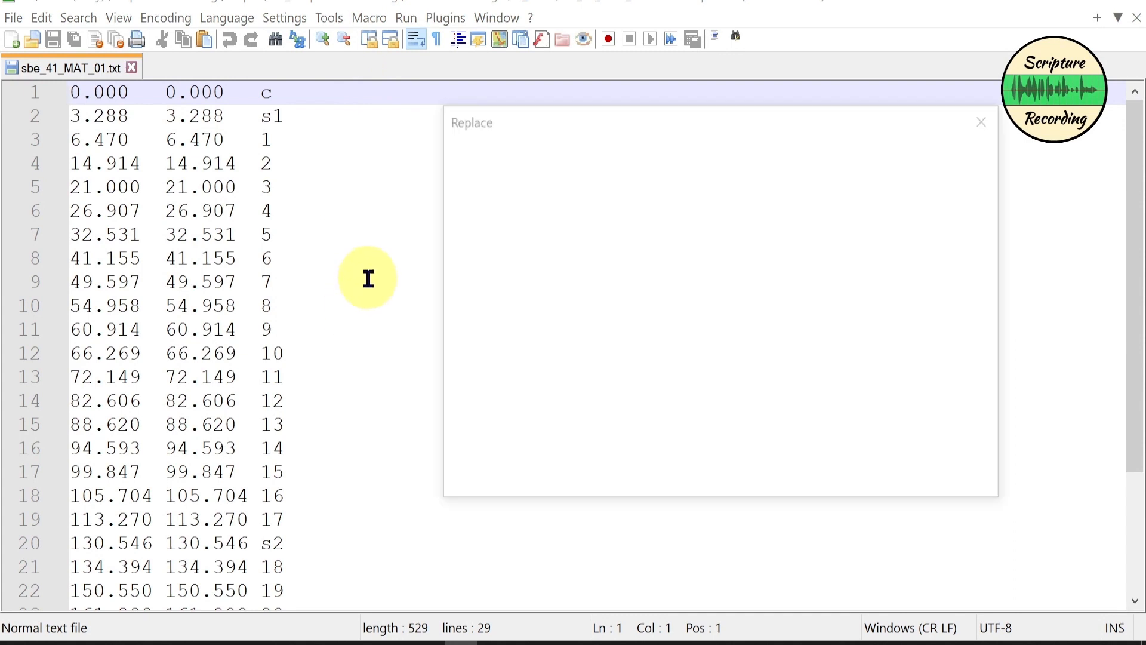
{"action": "left_click_drag", "start_coordinate": [587, 185], "coordinate": [549, 181]}
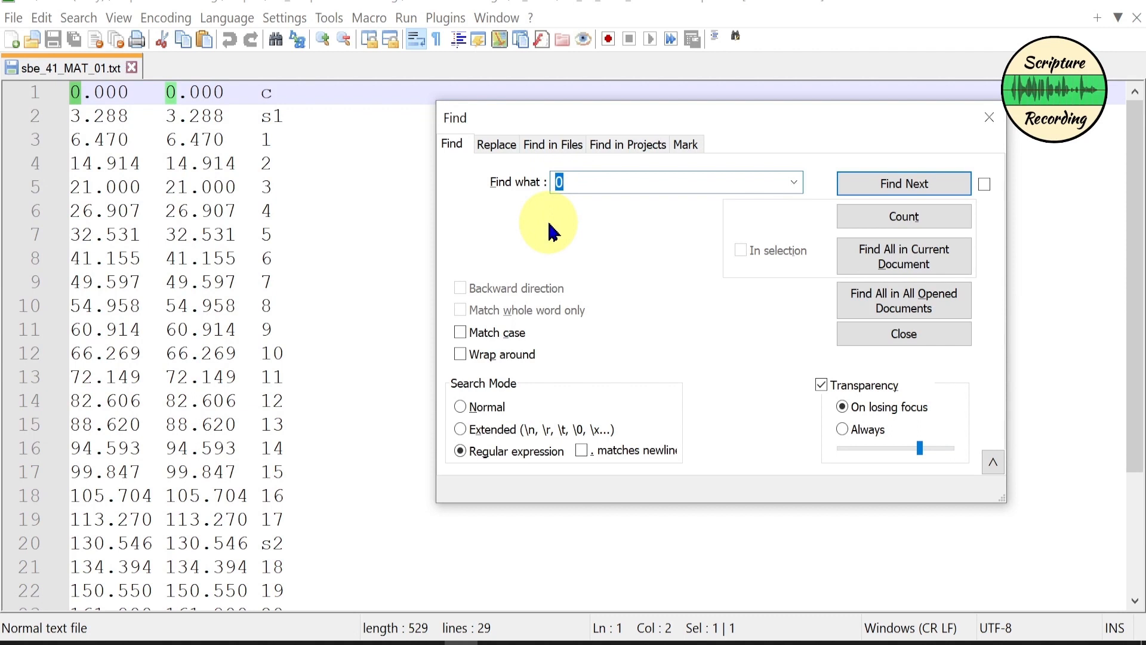
{"action": "key", "text": "ctrl+v"}
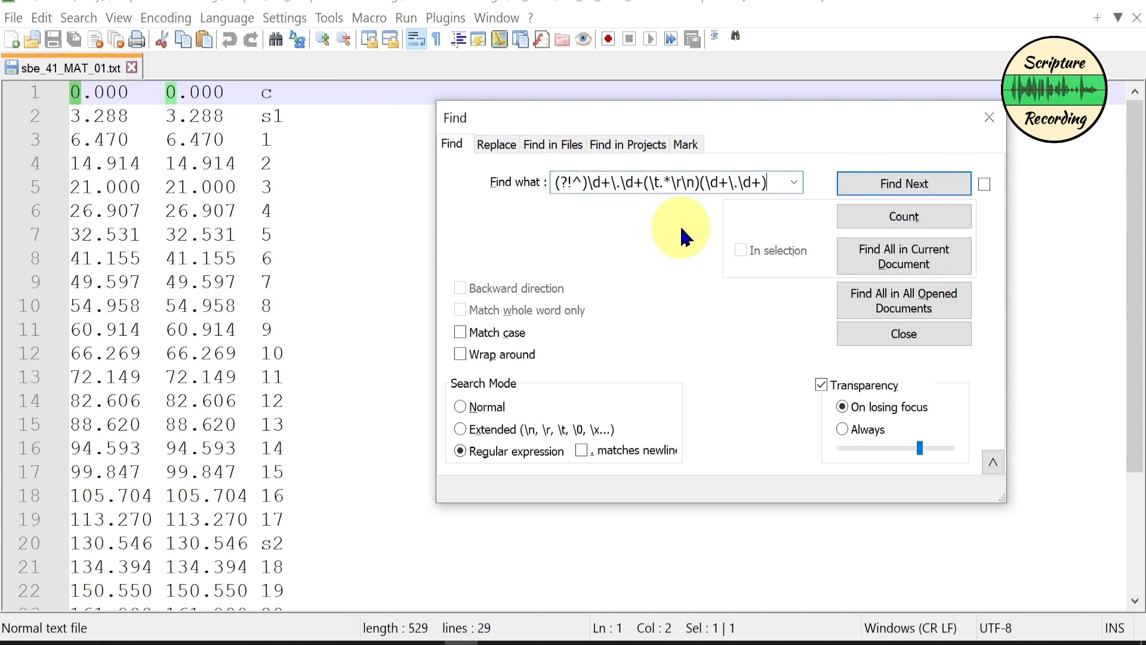
{"action": "left_click", "coordinate": [496, 145]}
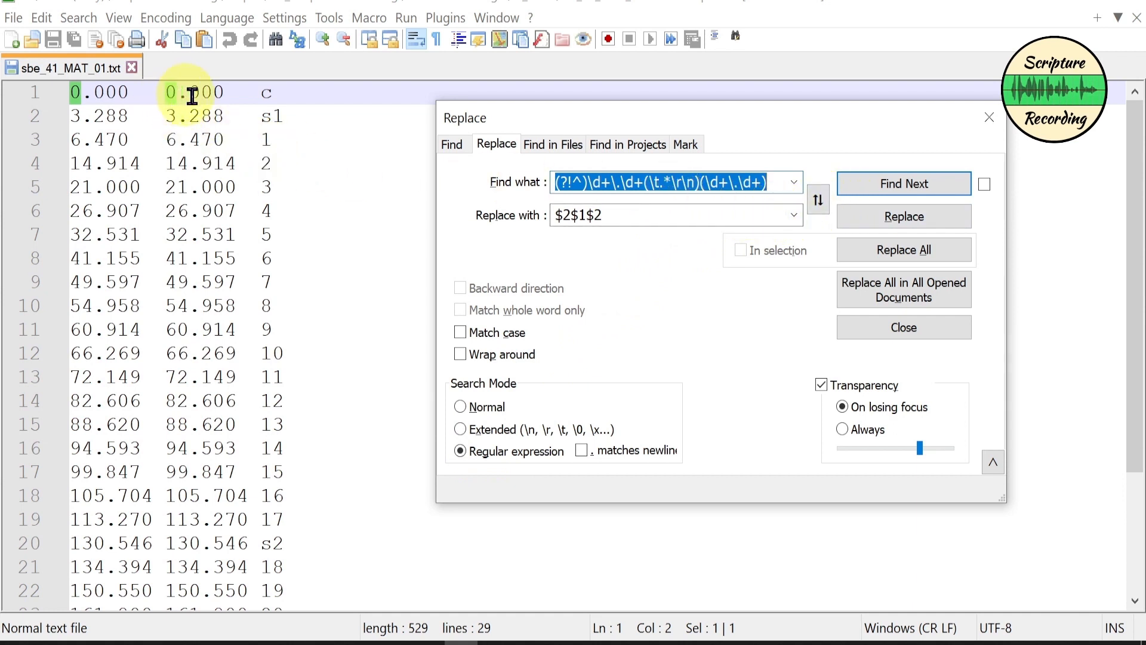
- Find the first match from the start of the file and replace the first two matches one at a time
{"action": "left_click_drag", "start_coordinate": [170, 99], "coordinate": [148, 116]}
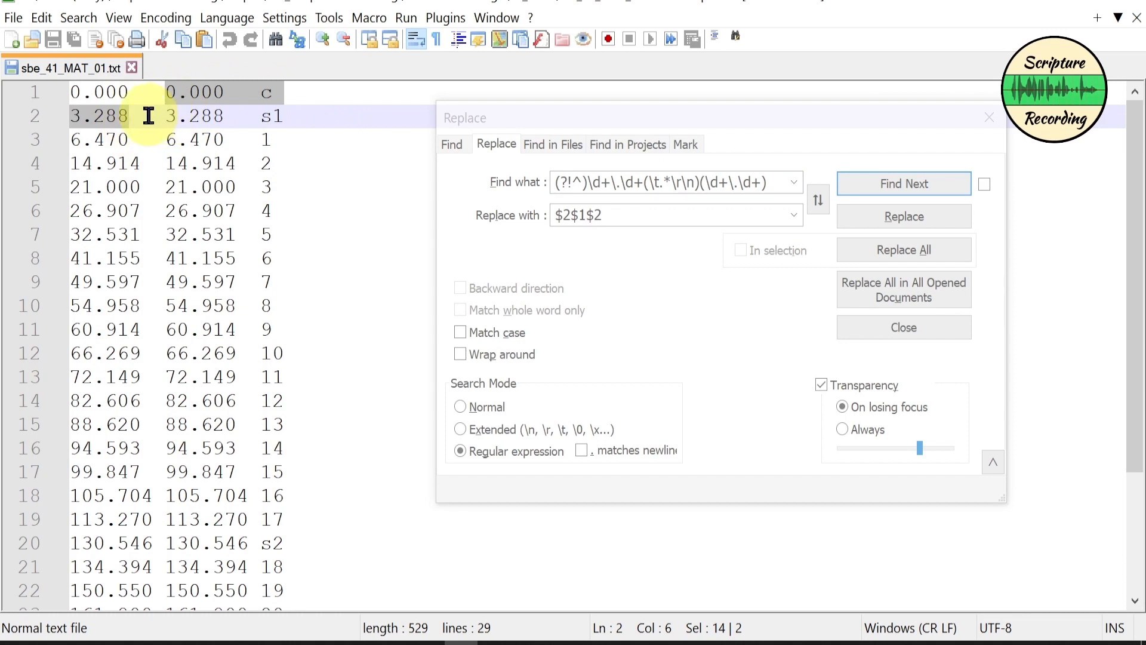
{"action": "left_click", "coordinate": [74, 97]}
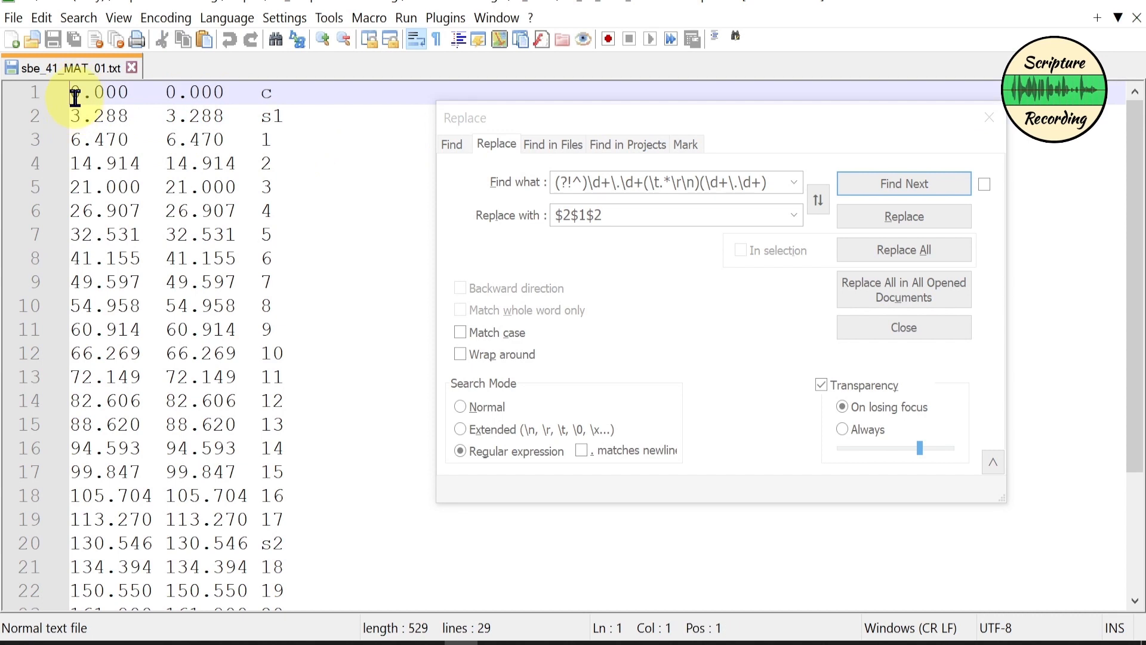
{"action": "left_click", "coordinate": [912, 183]}
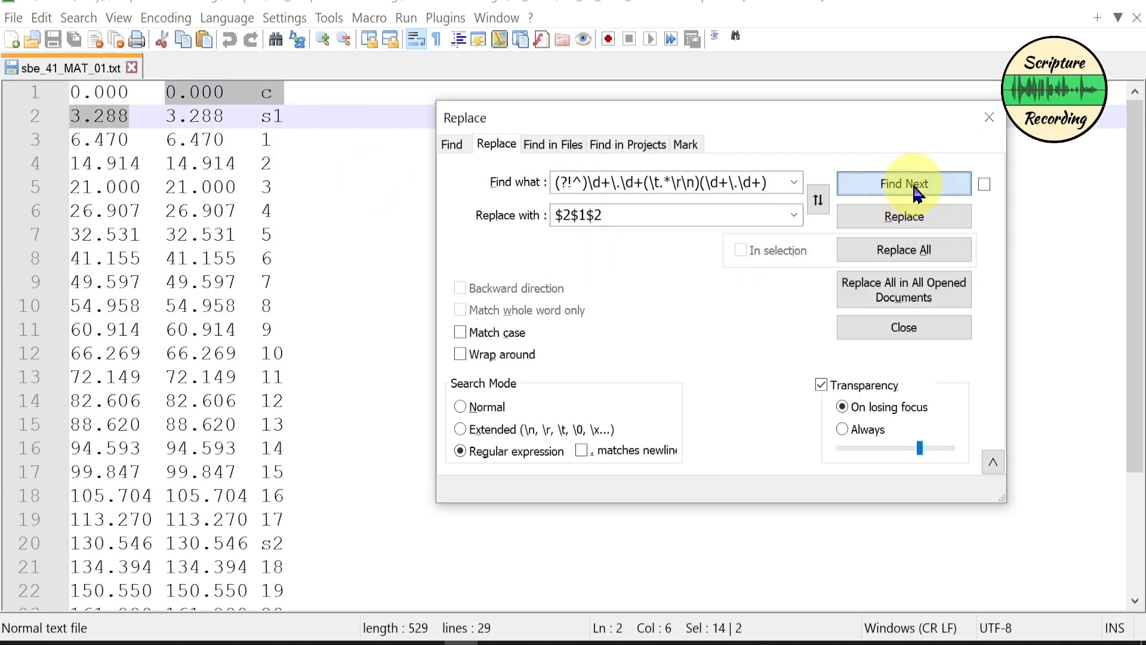
{"action": "left_click", "coordinate": [920, 229]}
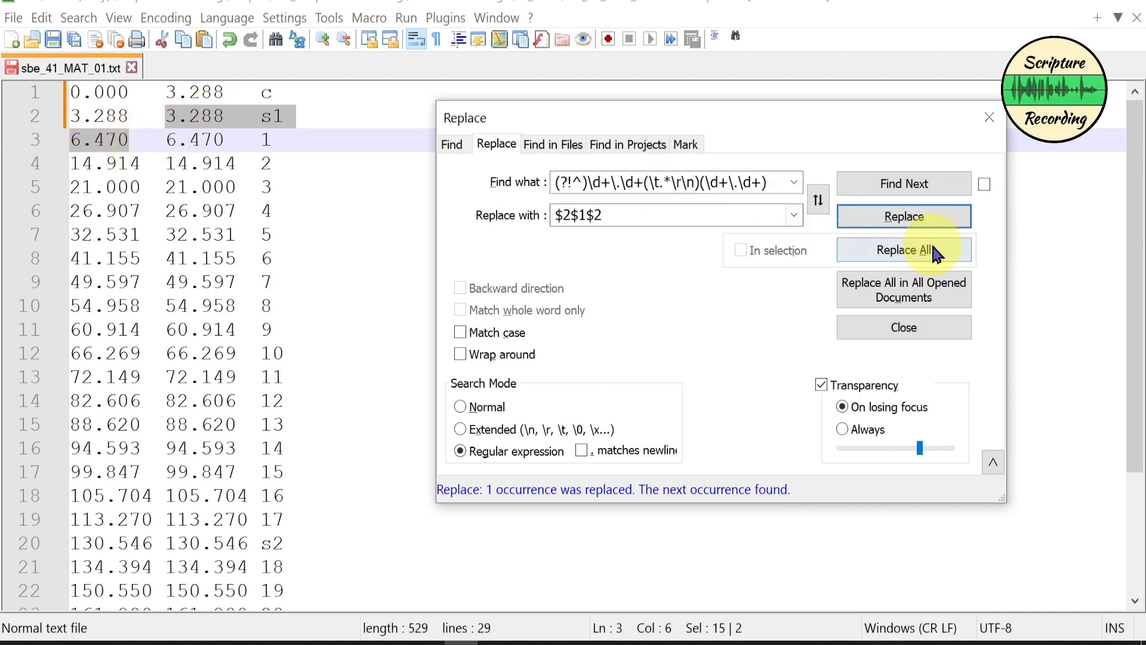
{"action": "left_click", "coordinate": [917, 222]}
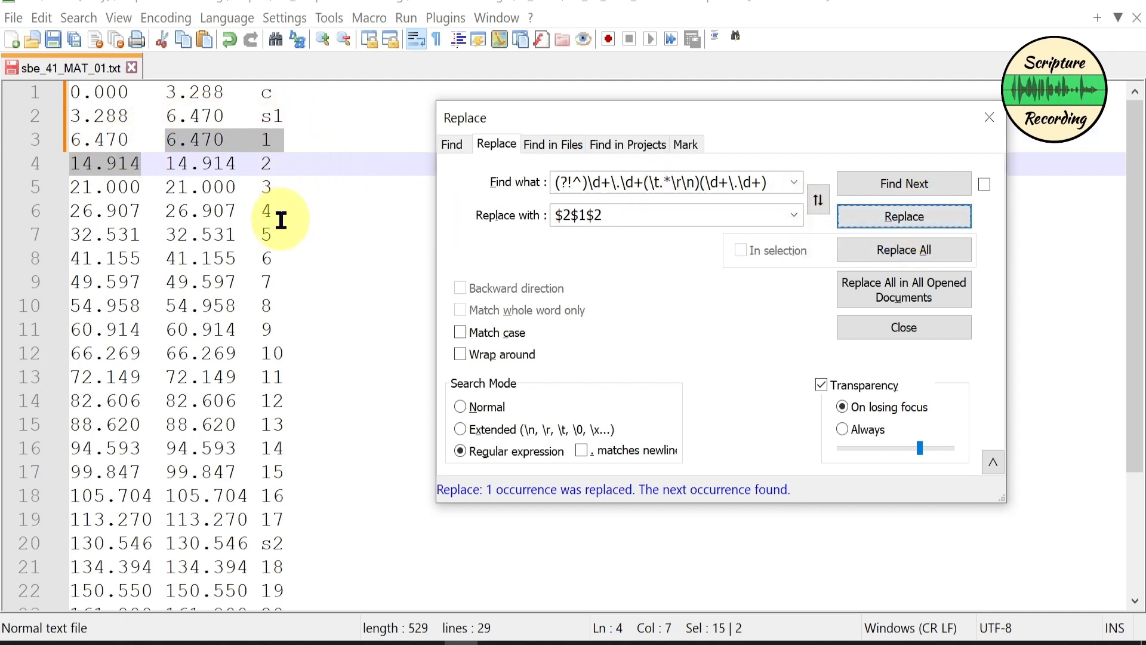
- Replace all remaining matches in sbe_41_MAT_01.txt, check the end times down to the last line, and save the file
{"action": "left_click", "coordinate": [907, 250]}
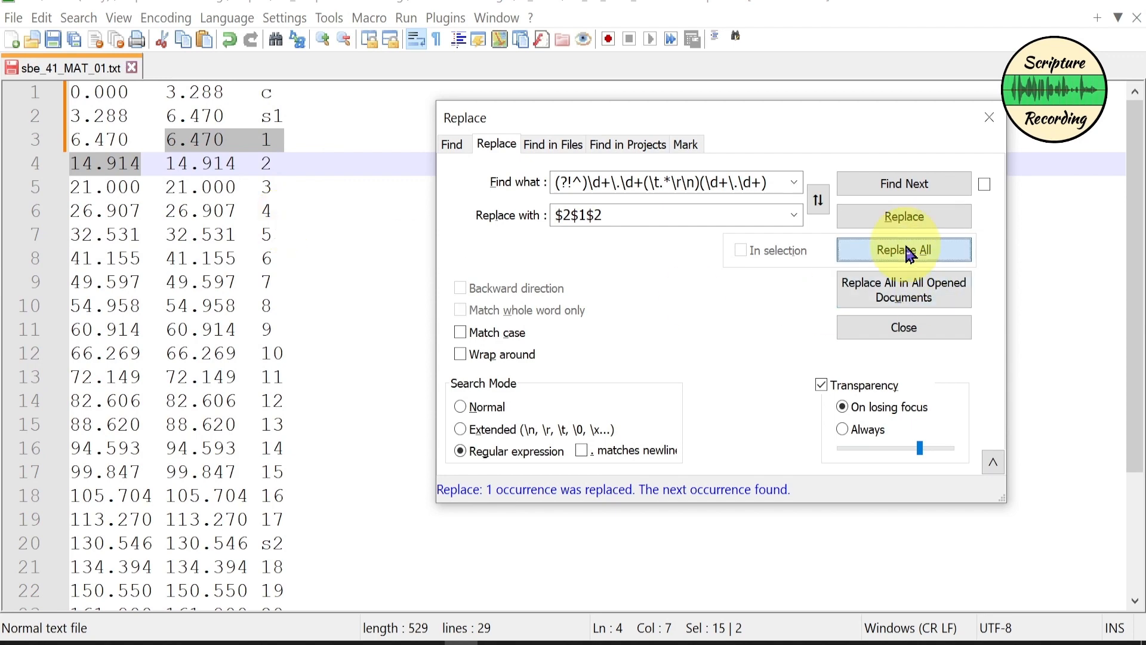
{"action": "left_click", "coordinate": [320, 308]}
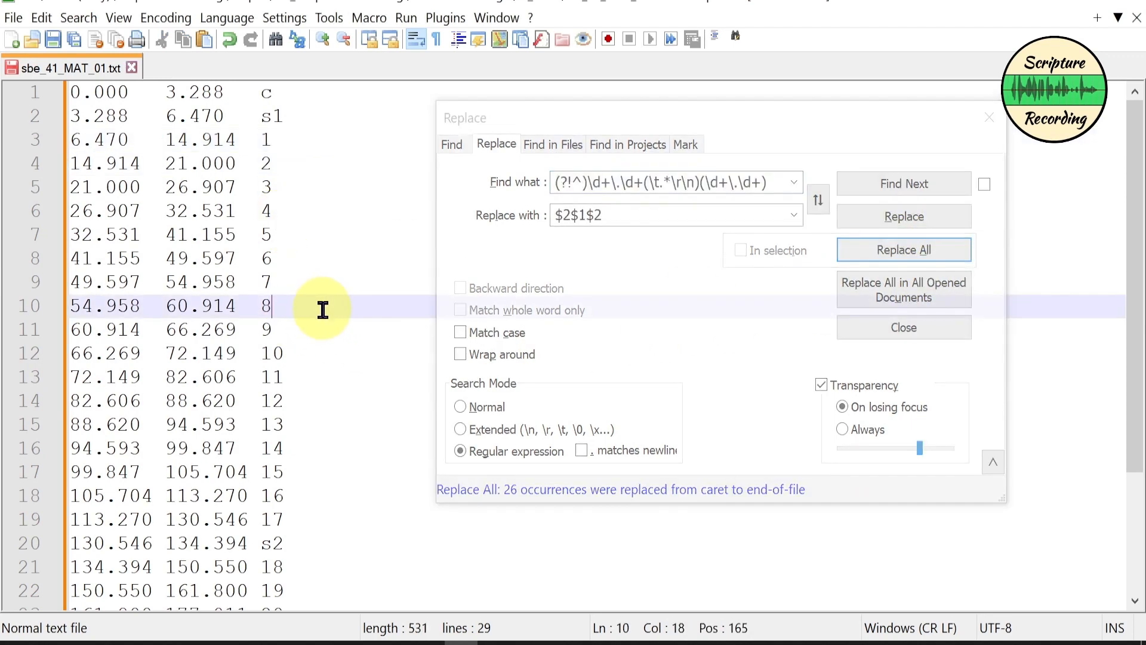
{"action": "scroll", "coordinate": [317, 327], "scroll_direction": "down", "scroll_amount": 3}
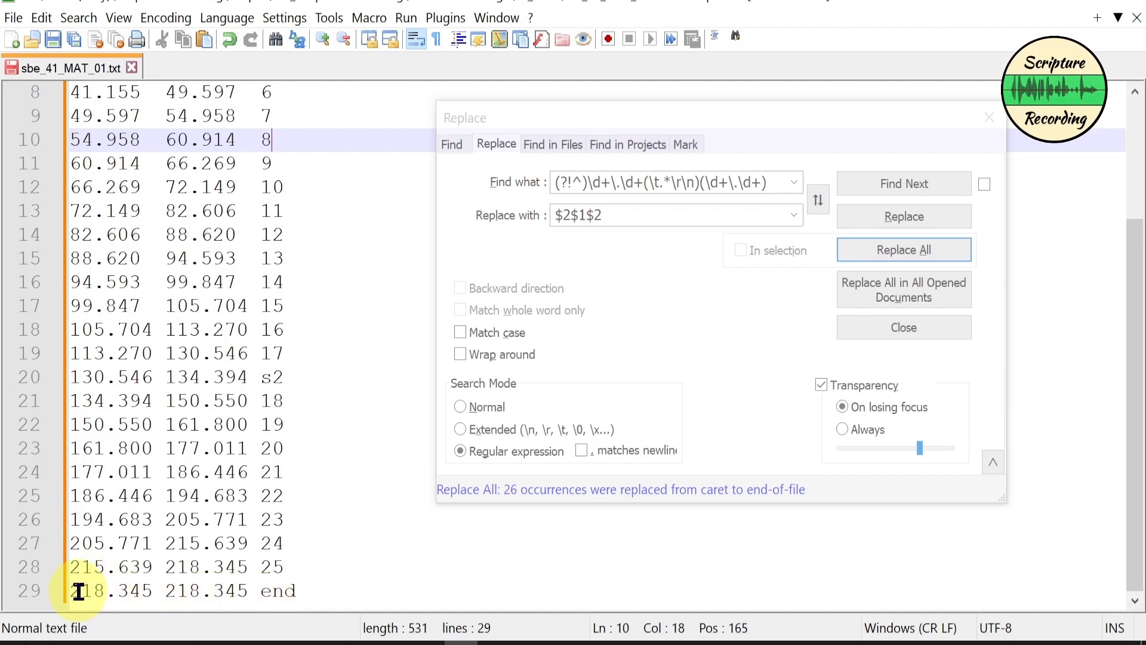
{"action": "left_click", "coordinate": [304, 594]}
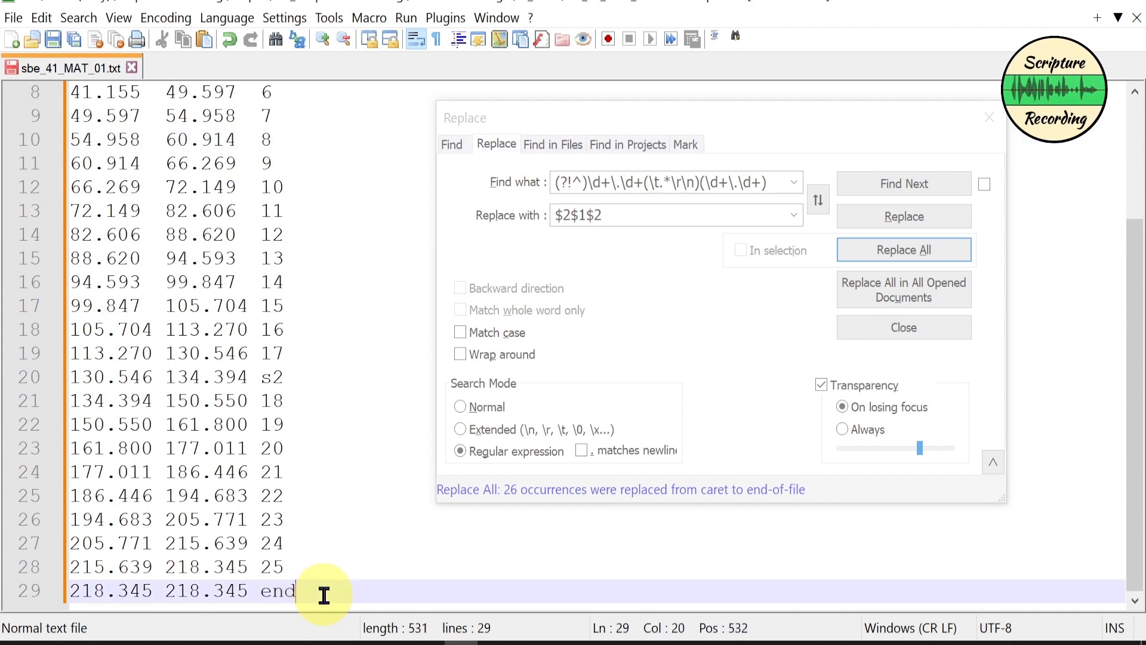
{"action": "scroll", "coordinate": [324, 596], "scroll_direction": "up", "scroll_amount": 3}
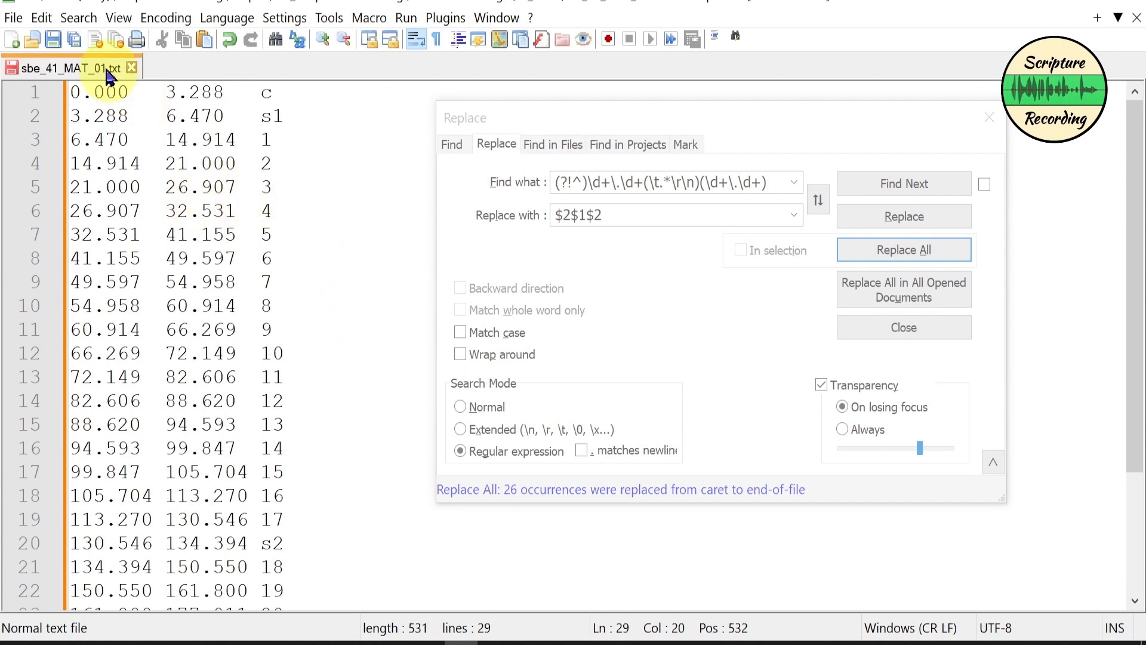
{"action": "left_click", "coordinate": [54, 40]}
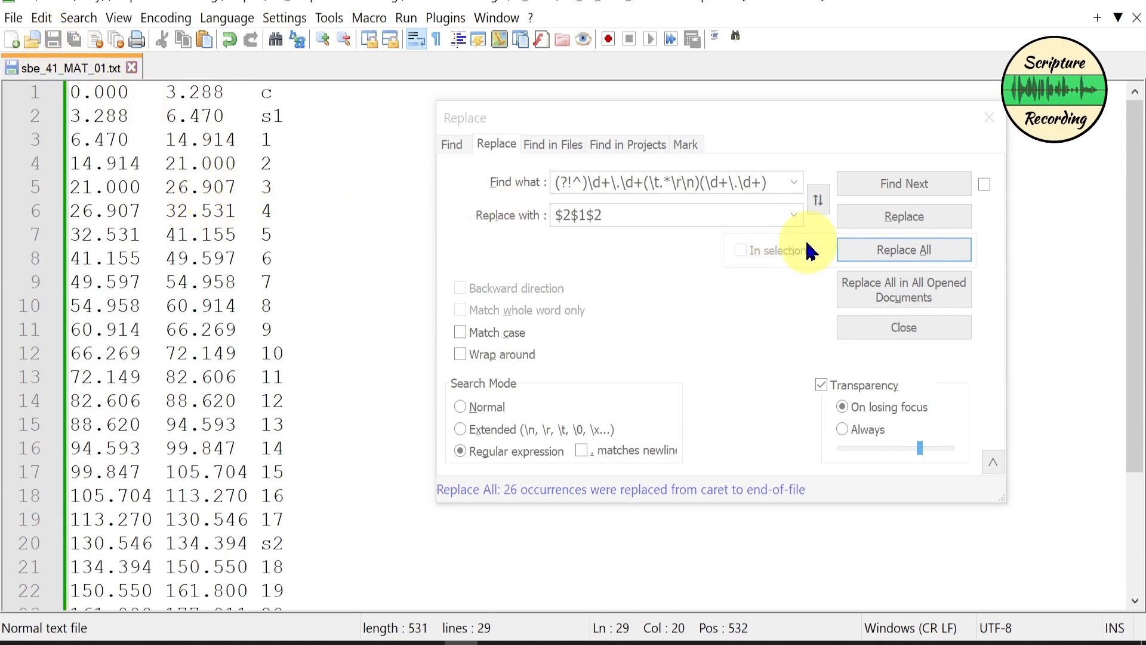
- Set up the same replacement across files, with the "3 Markers - Range" folder as the search directory
{"action": "left_click", "coordinate": [544, 149]}
{"action": "key", "text": "ctrl+c"}
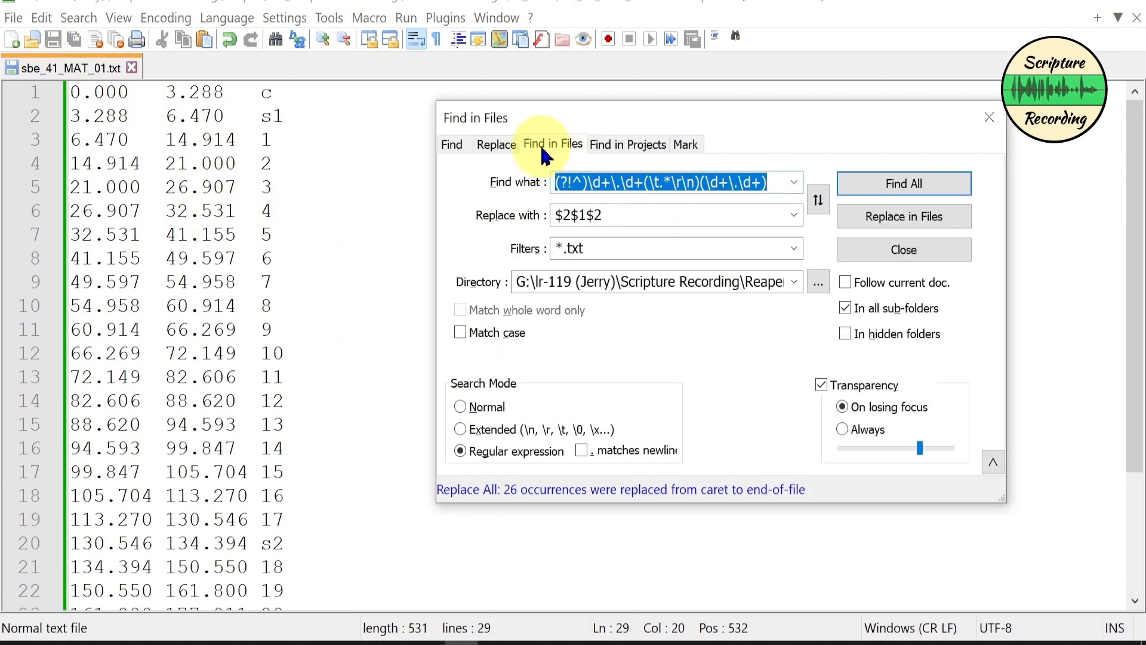
{"action": "left_click", "coordinate": [818, 281]}
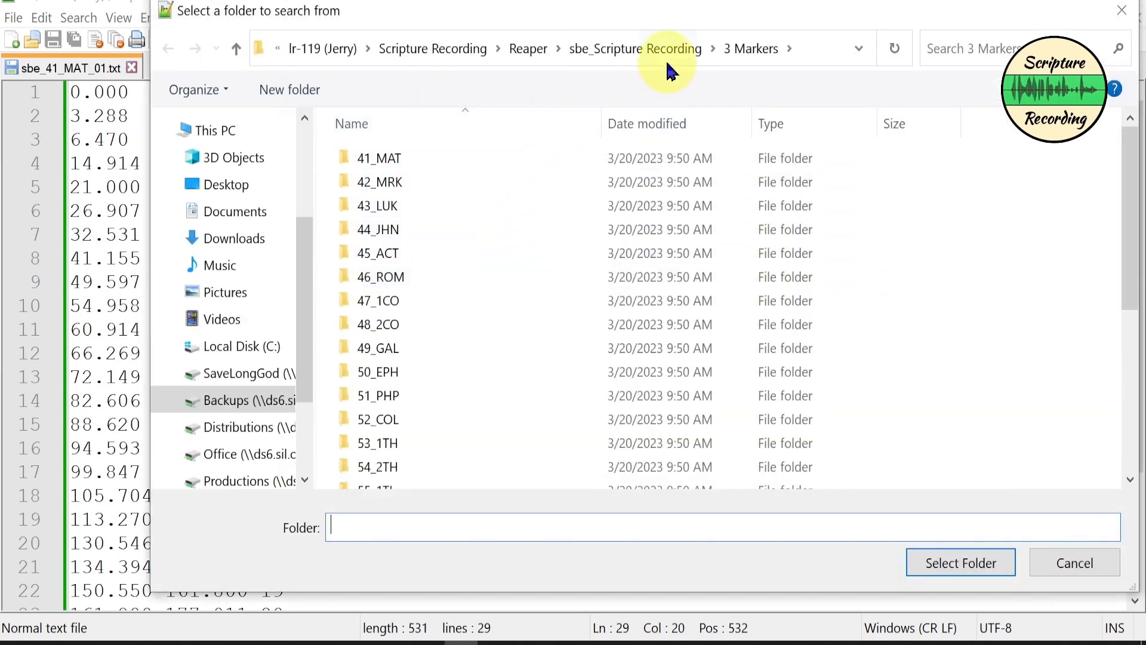
{"action": "left_click", "coordinate": [649, 55]}
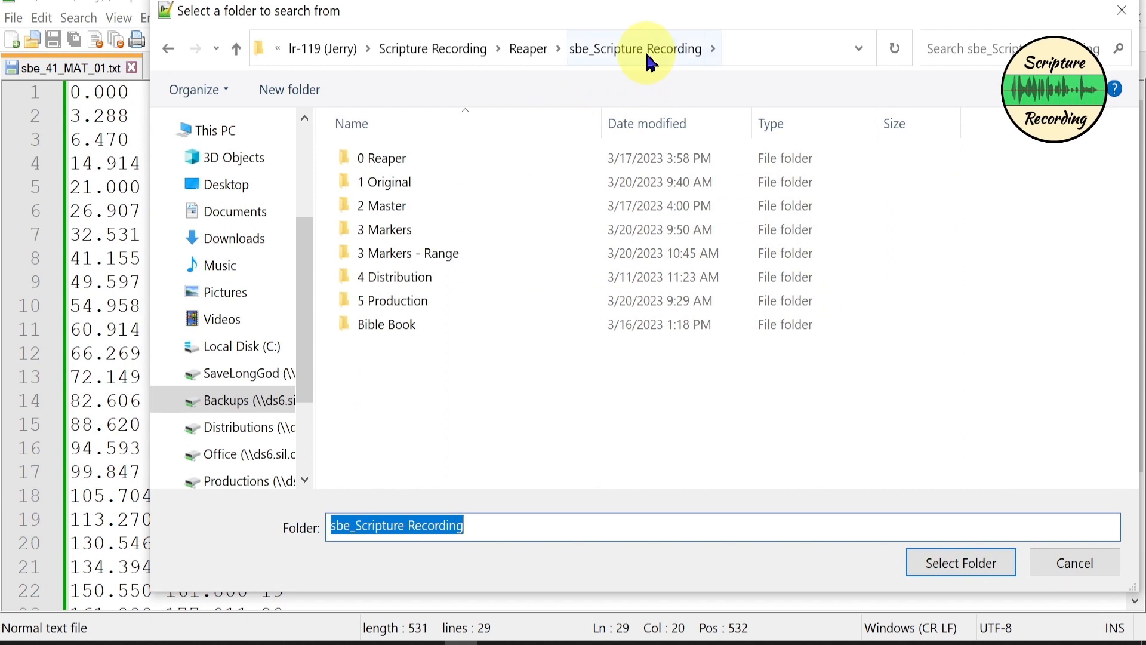
{"action": "left_click", "coordinate": [405, 261]}
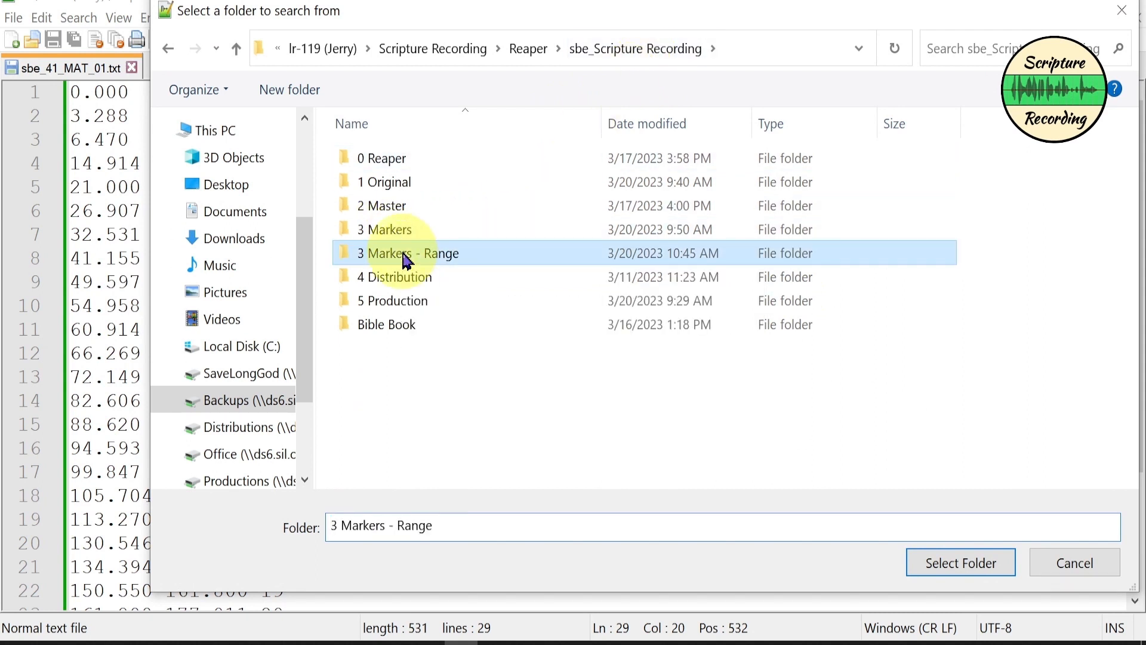
{"action": "double_click", "coordinate": [404, 256]}
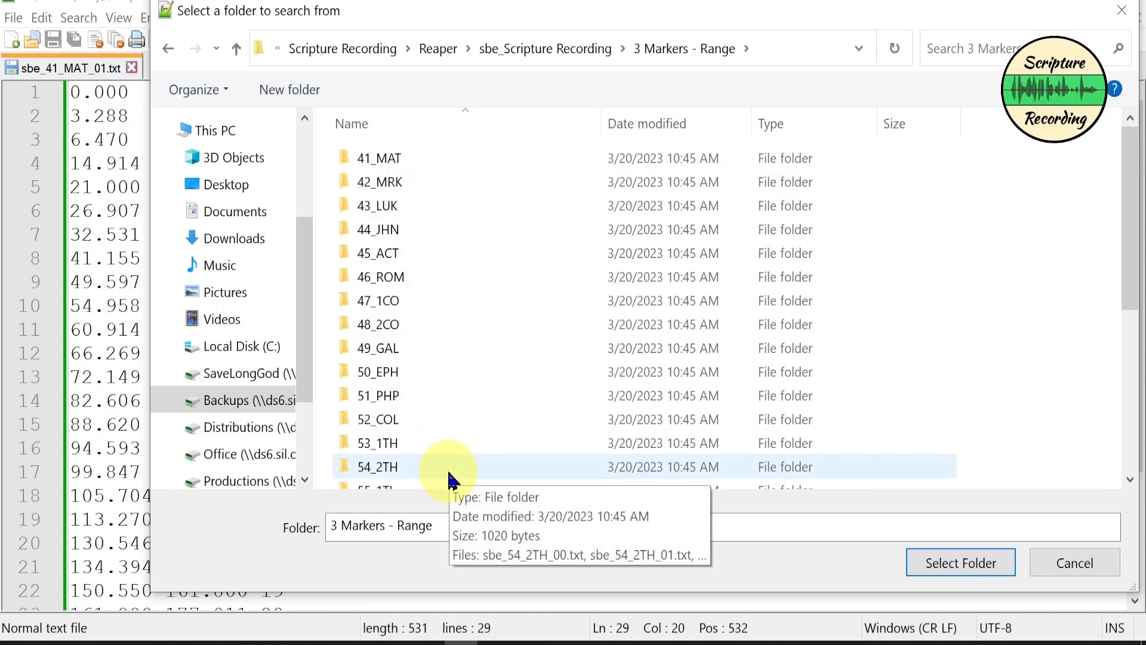
{"action": "left_click", "coordinate": [937, 567]}
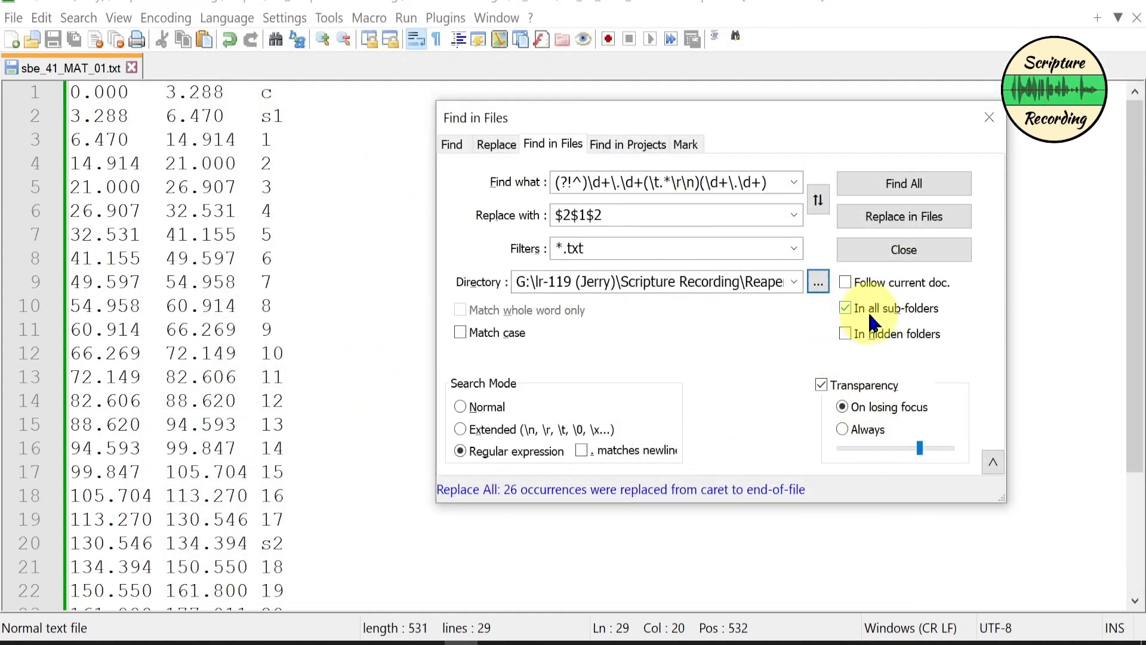
- Run the replacement on all *.txt files in "3 Markers - Range" and its sub-folders, then close the search dialog
{"action": "left_click", "coordinate": [867, 221]}
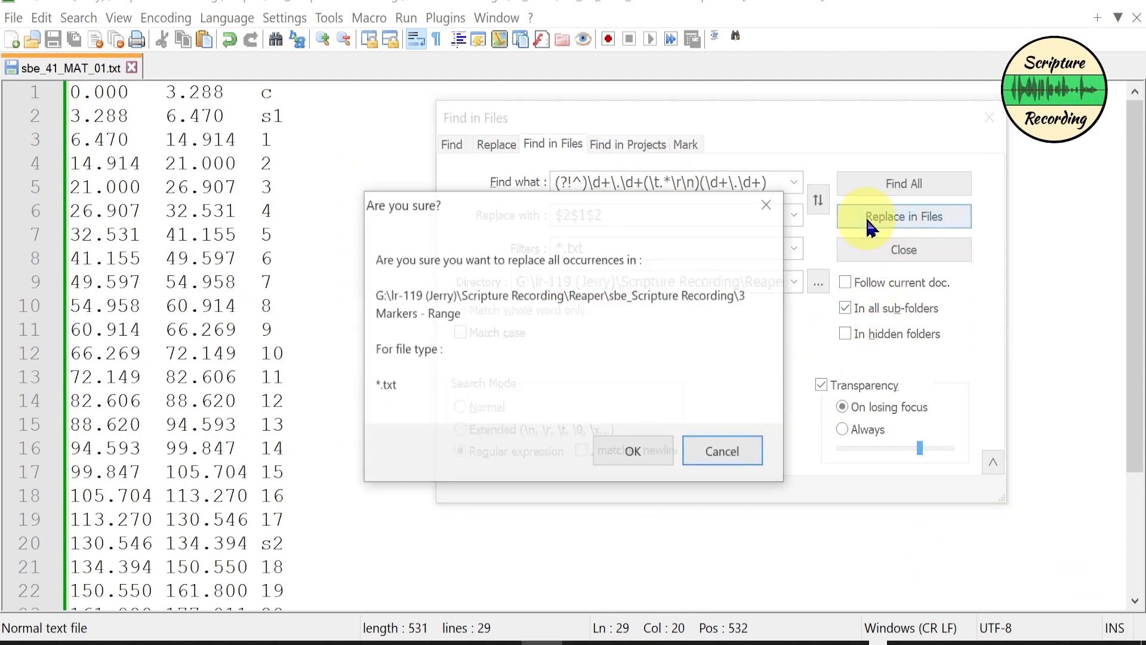
{"action": "left_click", "coordinate": [640, 453]}
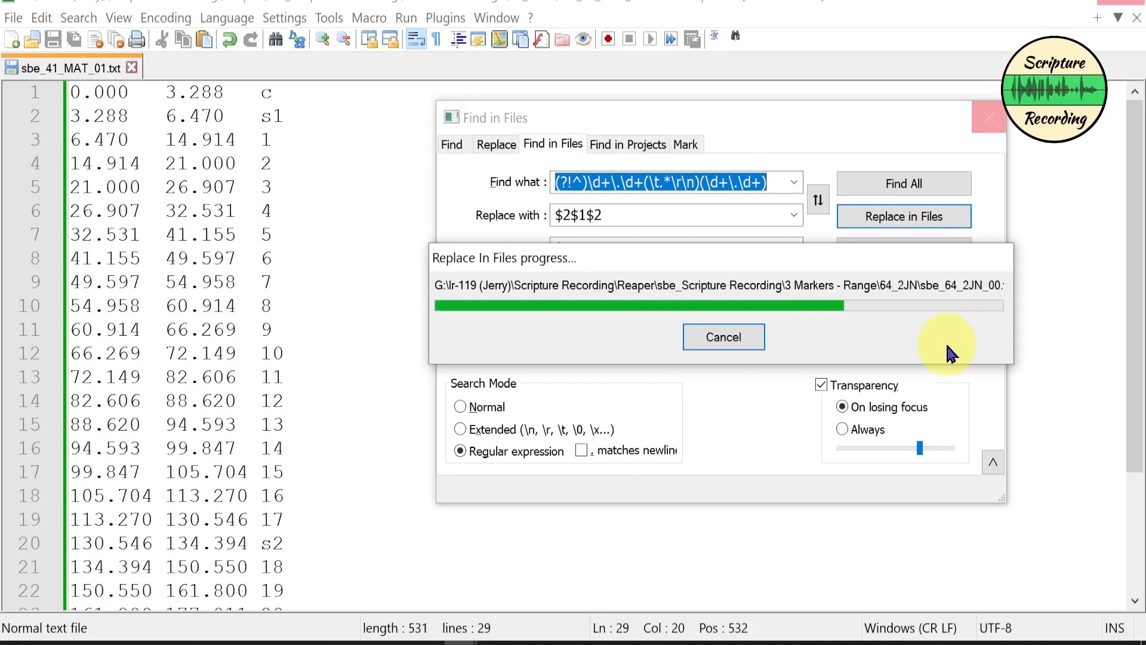
{"action": "left_click", "coordinate": [990, 118]}
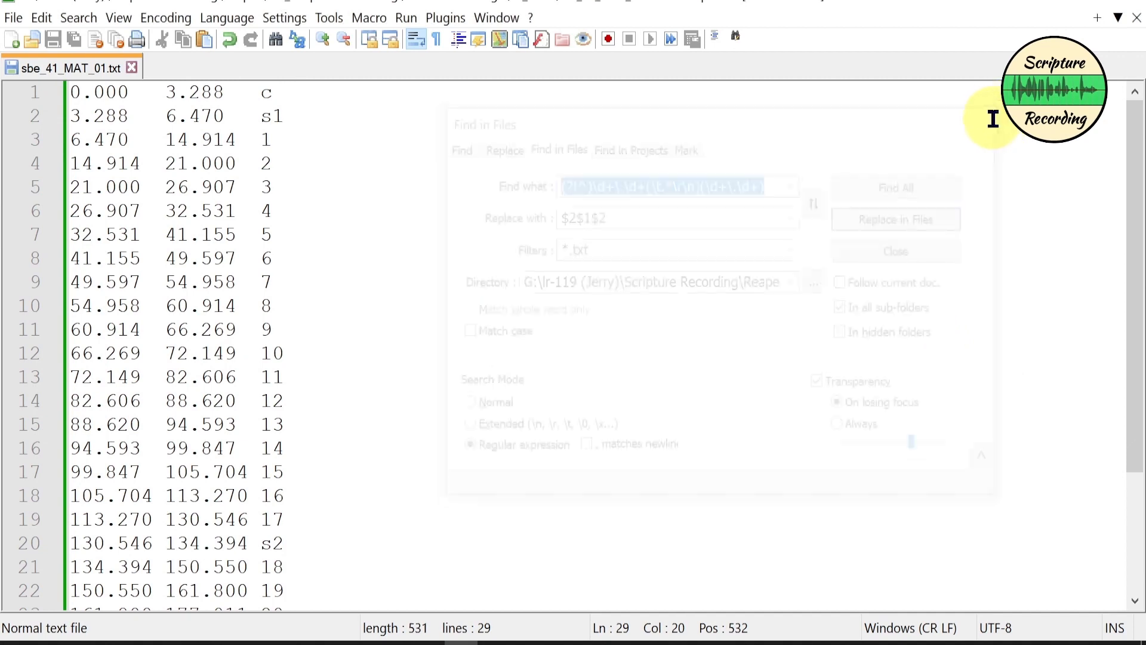
- Check the conversion in another book by leaving the Matthew file and opening a text file from the 46_ROM folder
{"action": "left_click", "coordinate": [1130, 5]}
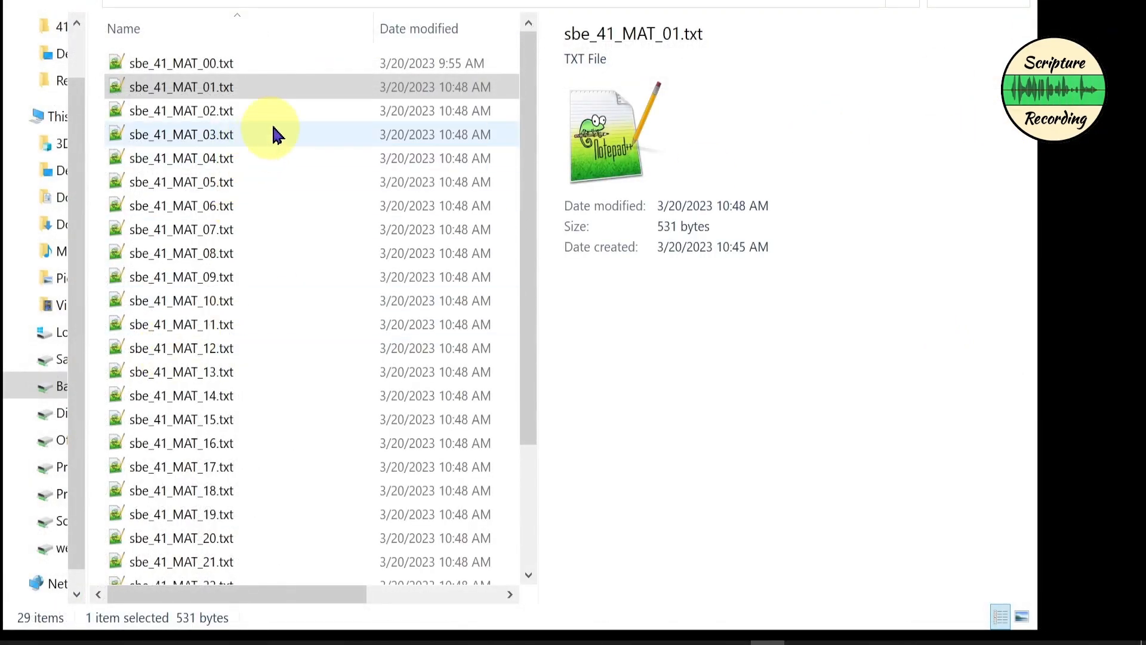
{"action": "left_click", "coordinate": [13, 10]}
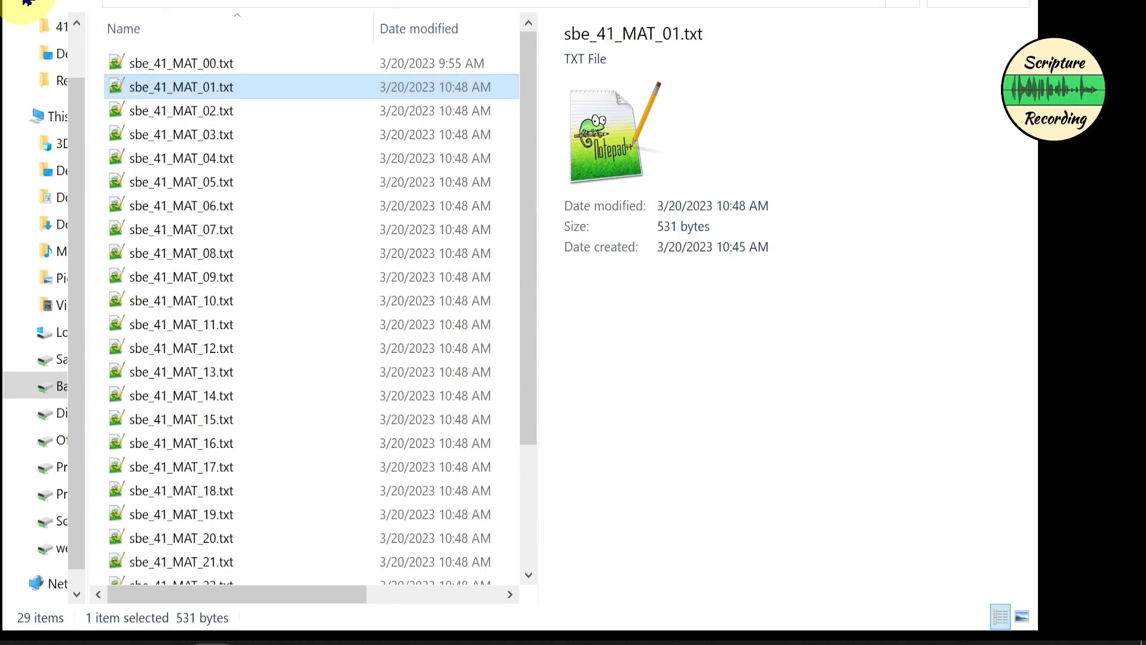
{"action": "double_click", "coordinate": [177, 181]}
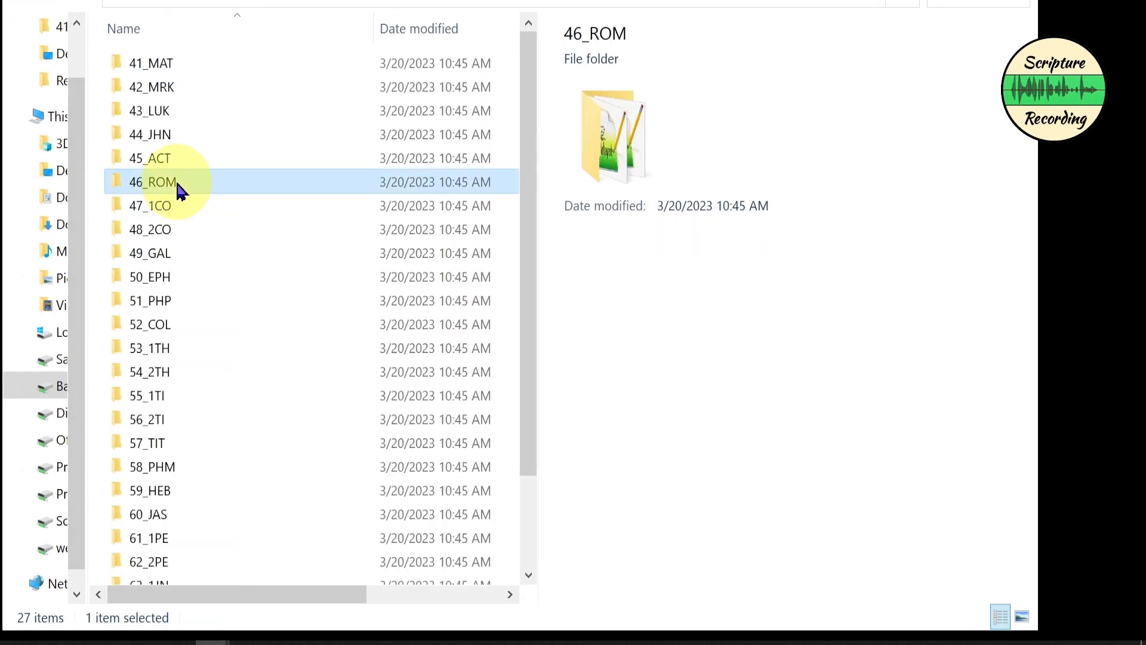
{"action": "double_click", "coordinate": [200, 160]}
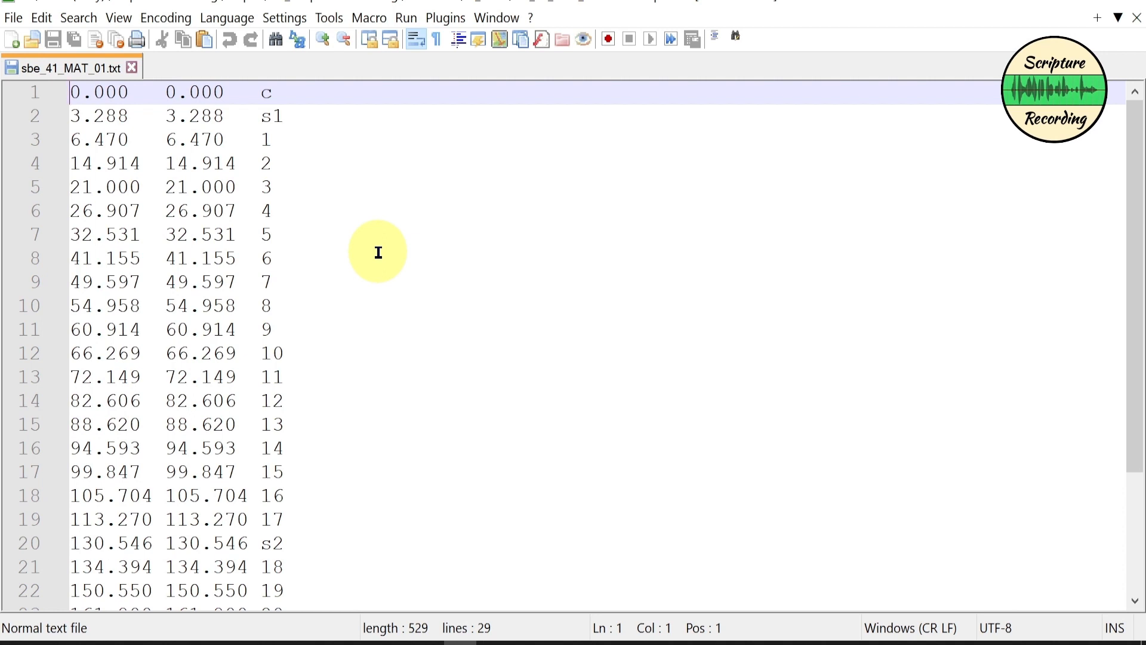
- Open a search in sbe_41_MAT_01.txt and enter (?!^)\d+\.\d+(\t.*\r\n)(\d+\.\d+) as the search expression
{"action": "key", "text": "ctrl+f"}
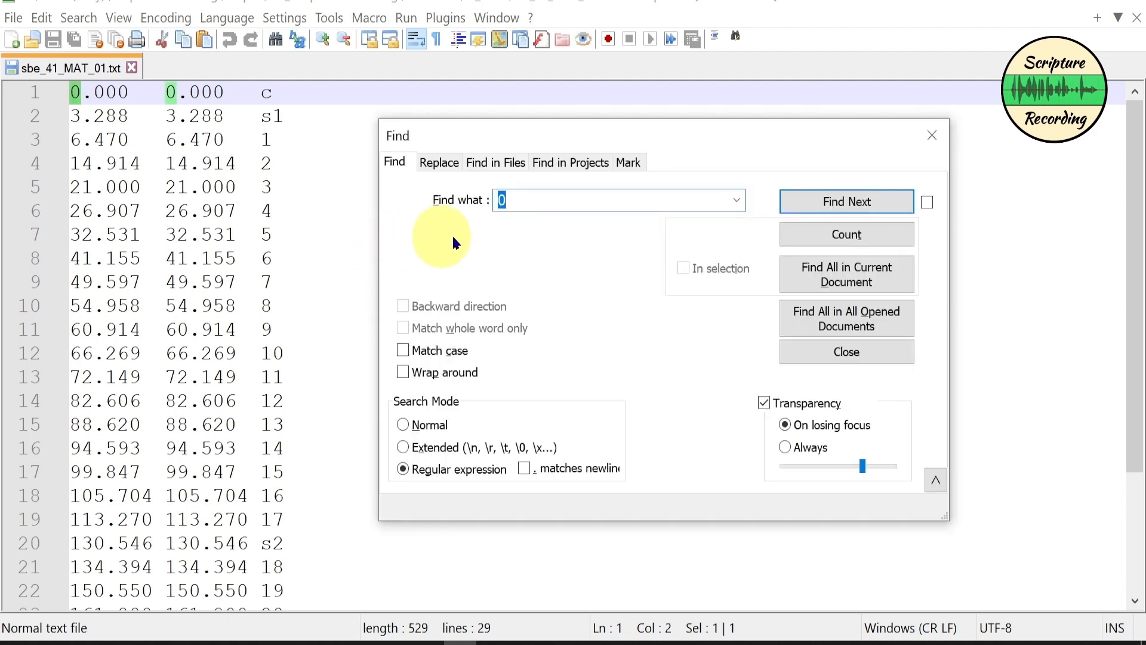
{"action": "left_click", "coordinate": [514, 201]}
{"action": "left_click_drag", "start_coordinate": [514, 201], "coordinate": [480, 202]}
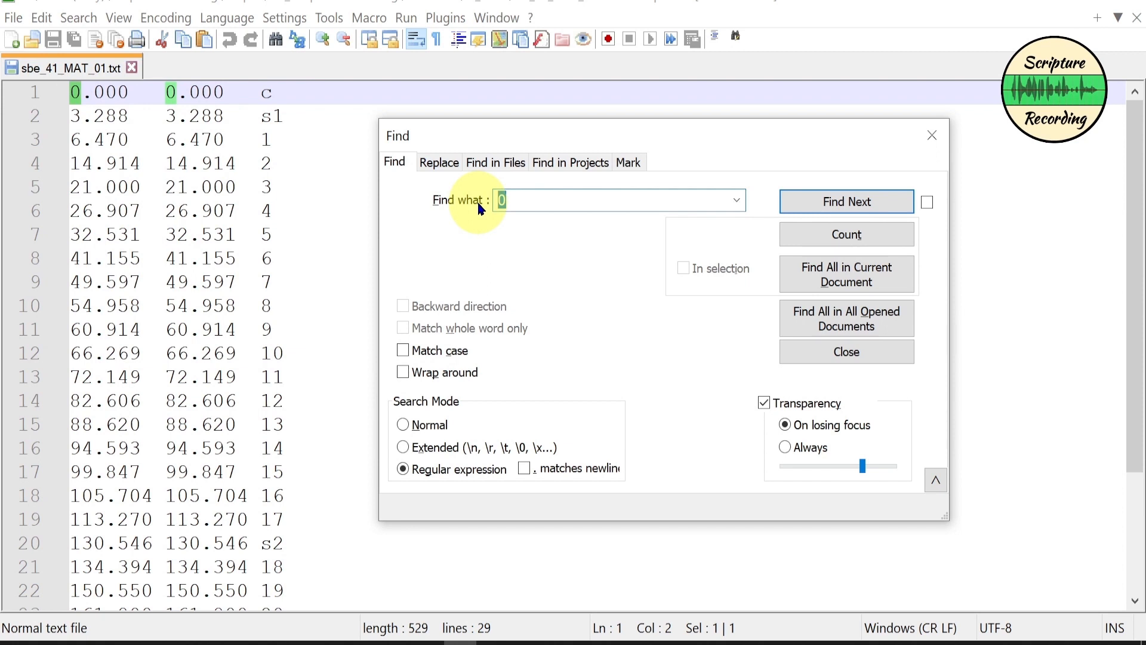
{"action": "key", "text": "ctrl+v"}
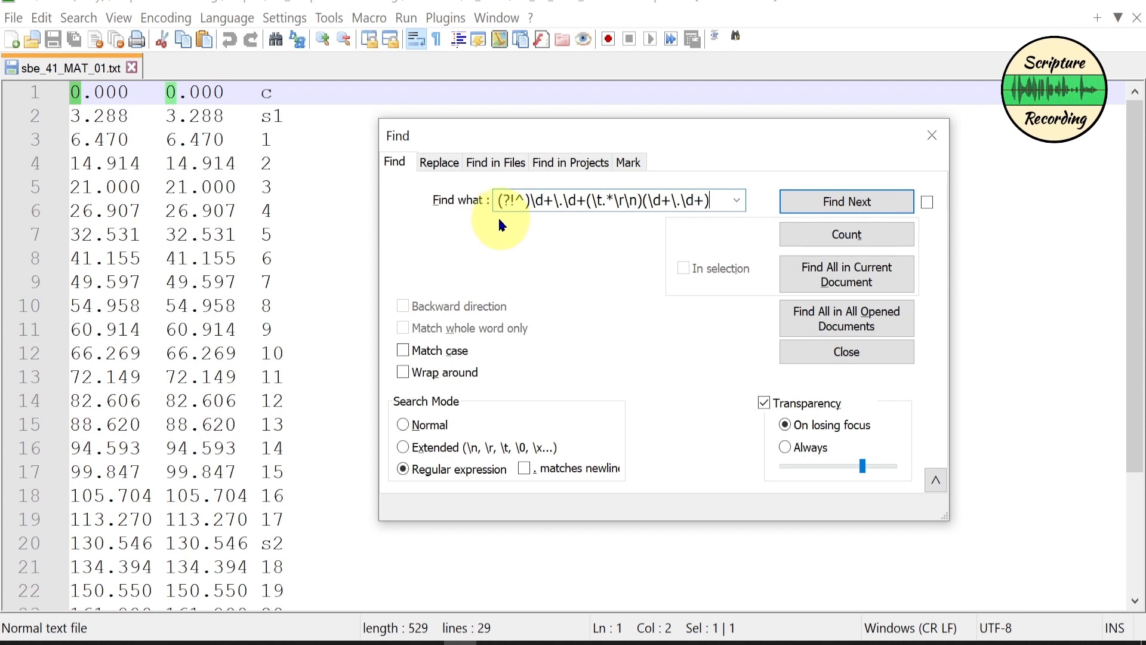
- Highlight the (?!^) part of the search expression and the end time on line 1 to compare them
{"action": "left_click", "coordinate": [150, 97]}
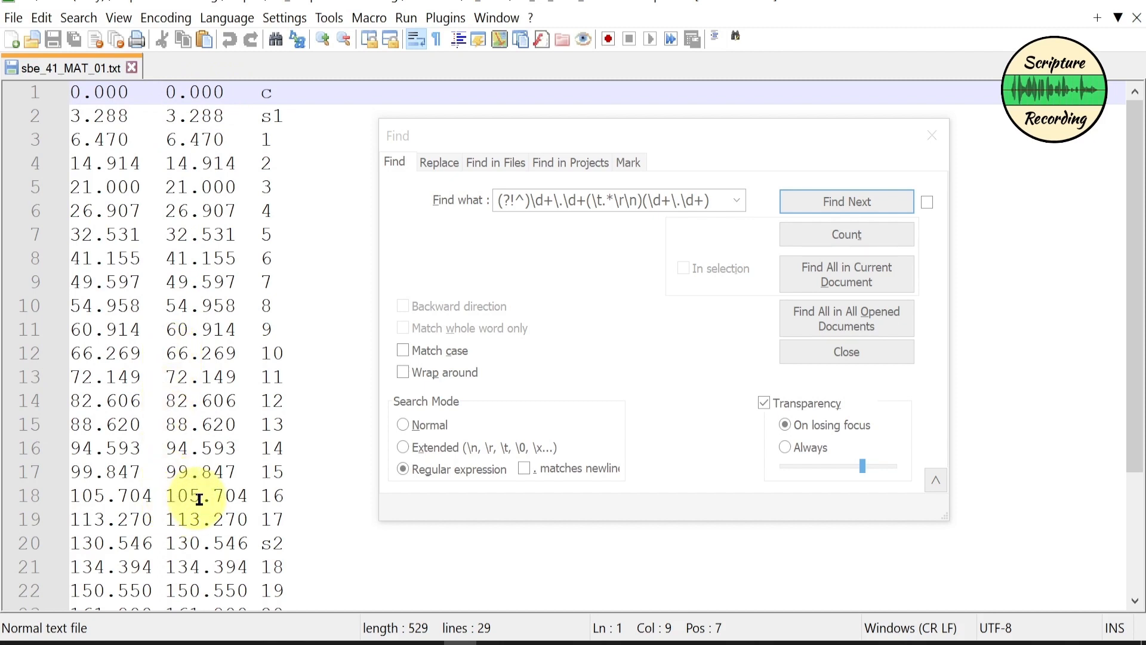
{"action": "left_click", "coordinate": [549, 240]}
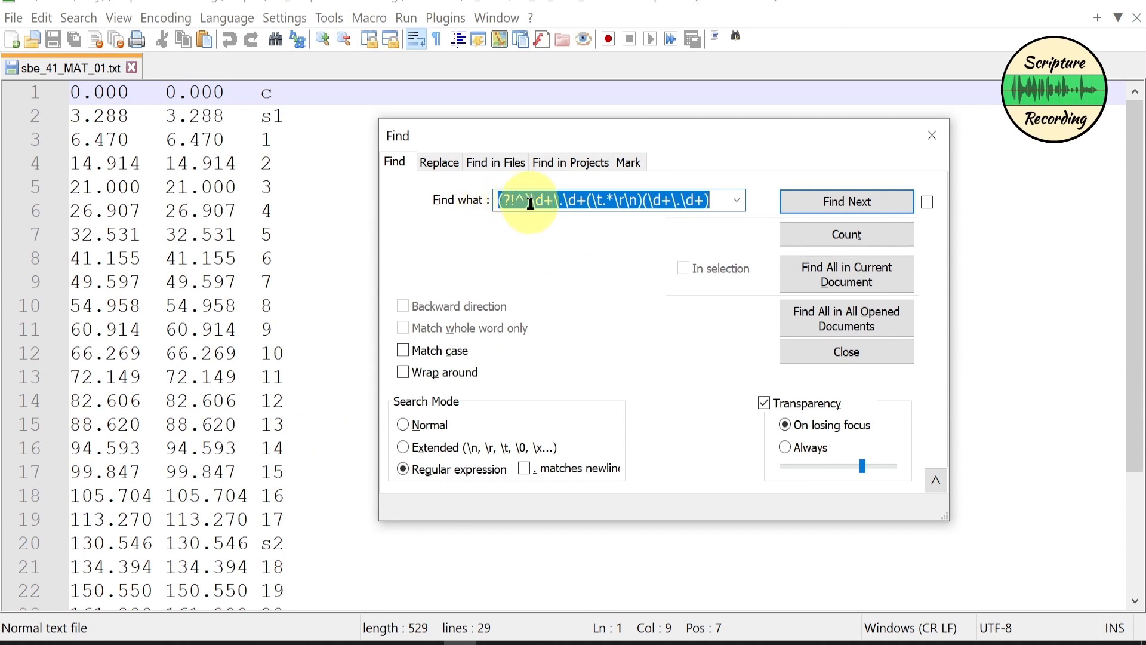
{"action": "left_click_drag", "start_coordinate": [530, 202], "coordinate": [498, 202]}
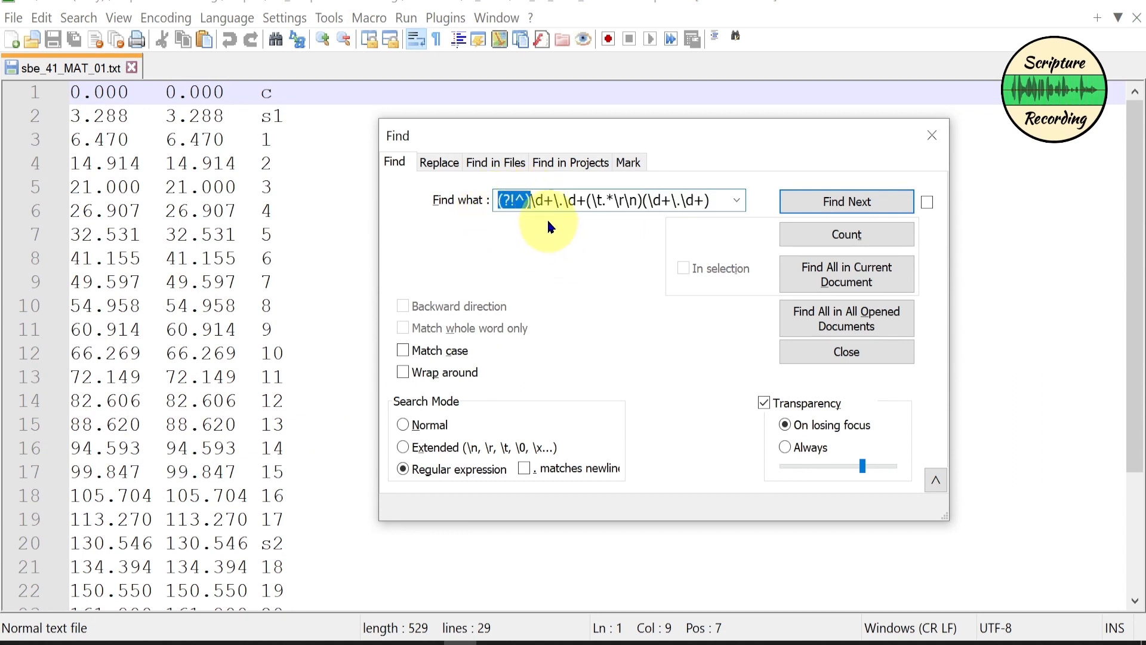
{"action": "left_click", "coordinate": [168, 94]}
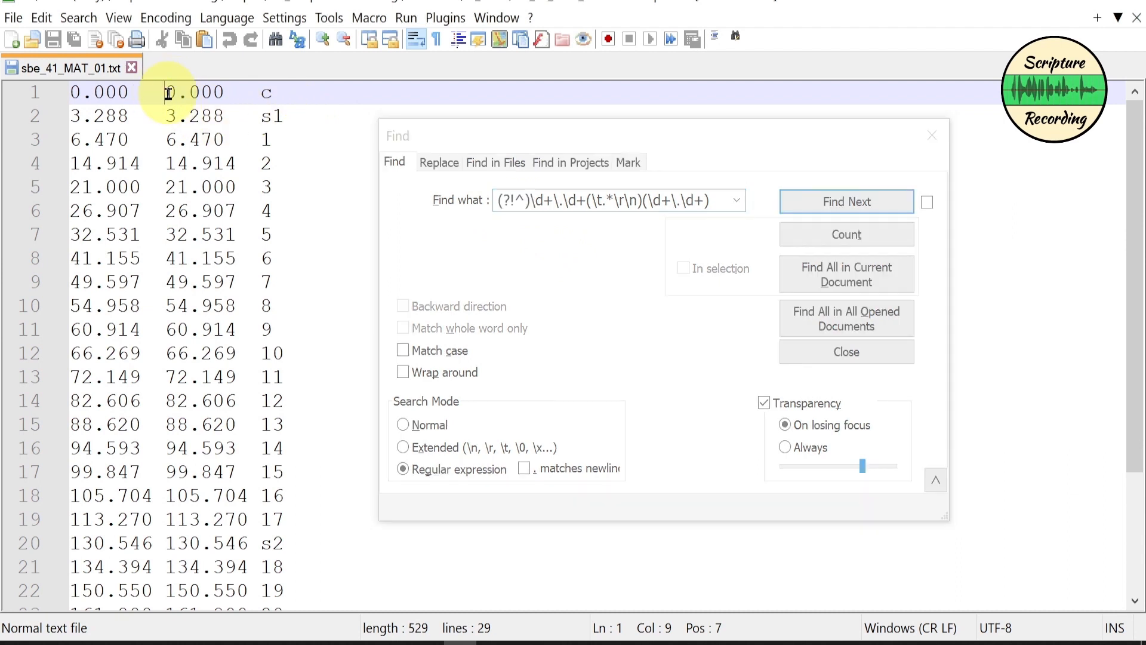
{"action": "left_click_drag", "start_coordinate": [169, 94], "coordinate": [225, 95]}
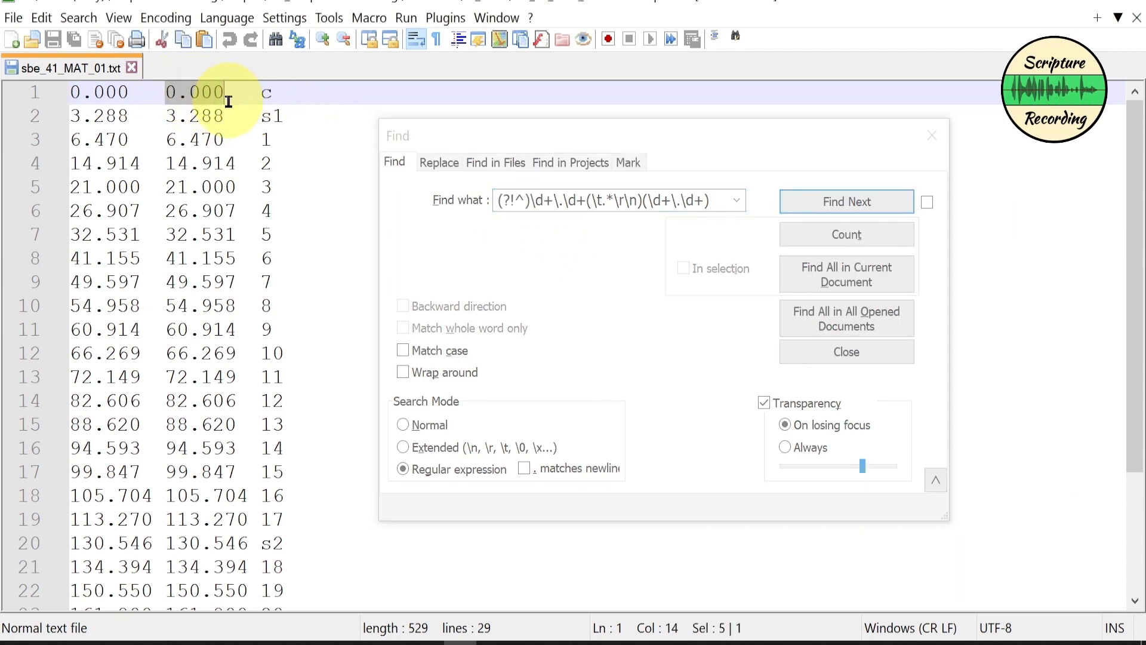
- Highlight the first \d+\.\d+ part of the search expression, outside the capture groups
{"action": "left_click", "coordinate": [579, 246]}
{"action": "left_click", "coordinate": [530, 201]}
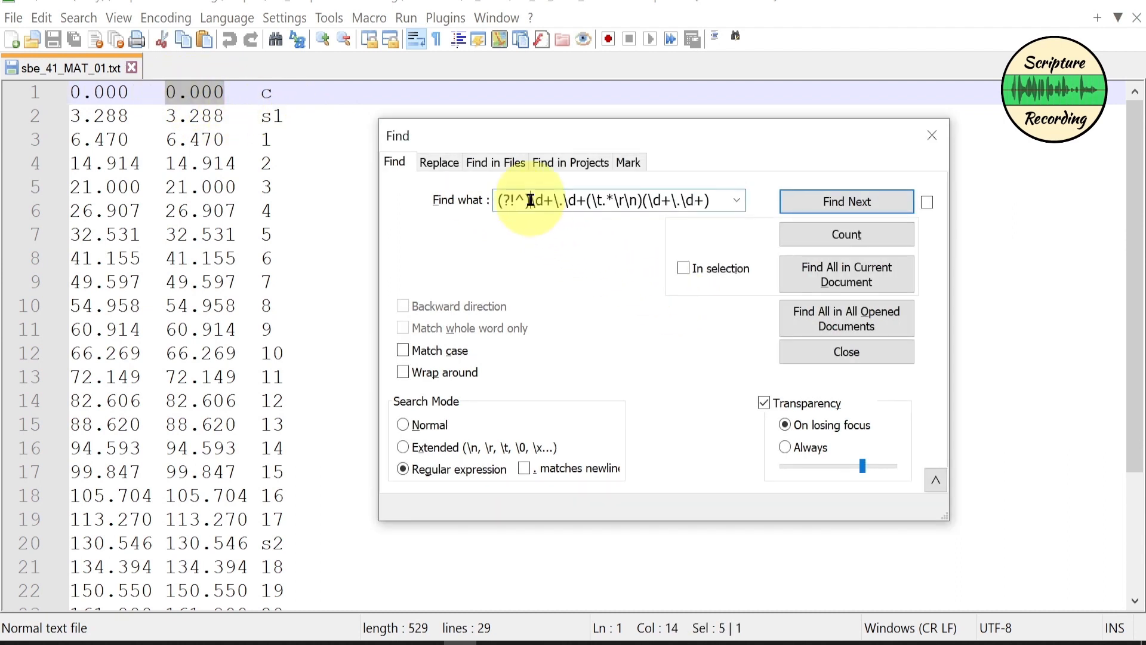
{"action": "left_click", "coordinate": [587, 202], "text": "shift"}
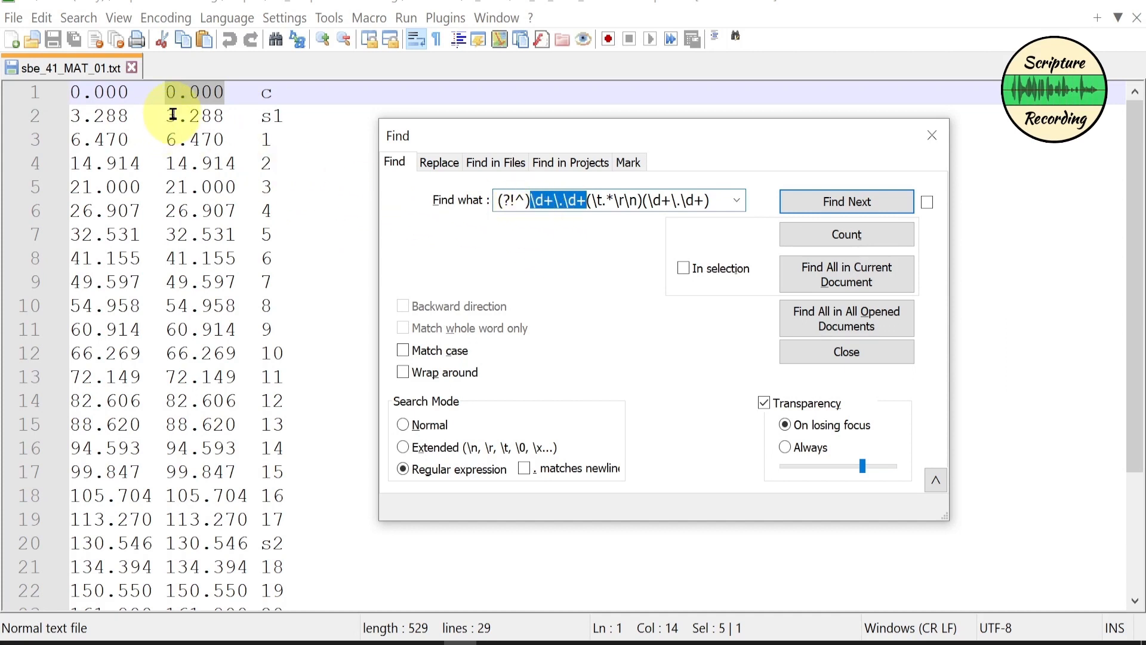
- Rewrite the first escaped decimal point in the search expression as [.]
{"action": "left_click", "coordinate": [556, 208]}
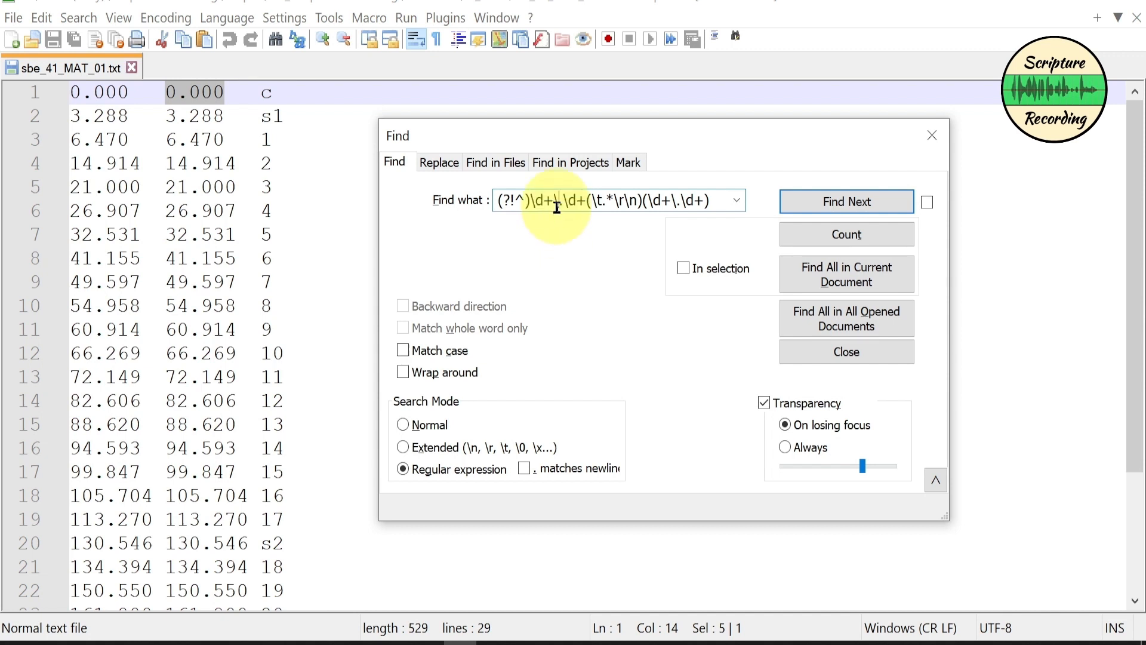
{"action": "key", "text": "Delete"}
{"action": "type", "text": "["}
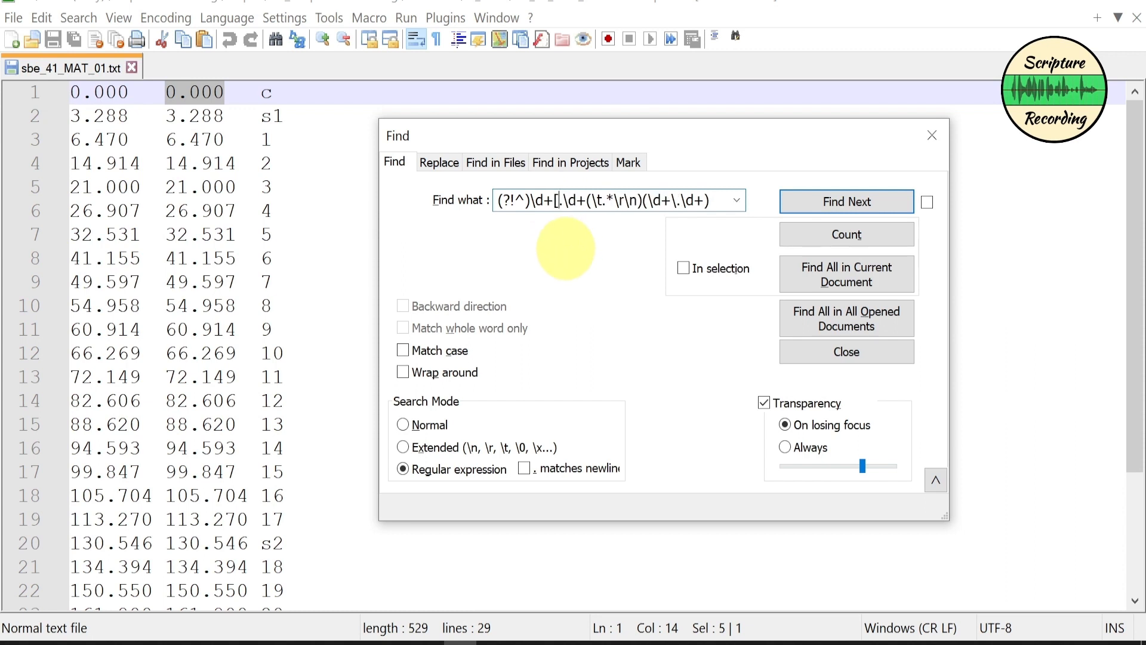
{"action": "key", "text": "Right"}
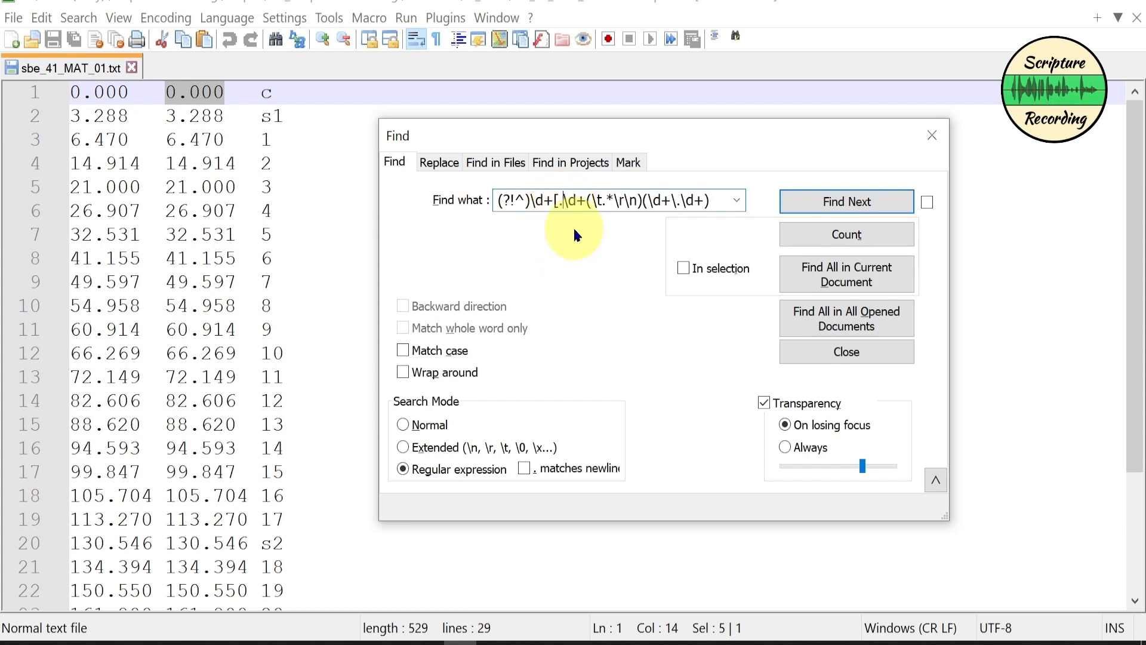
{"action": "type", "text": "]"}
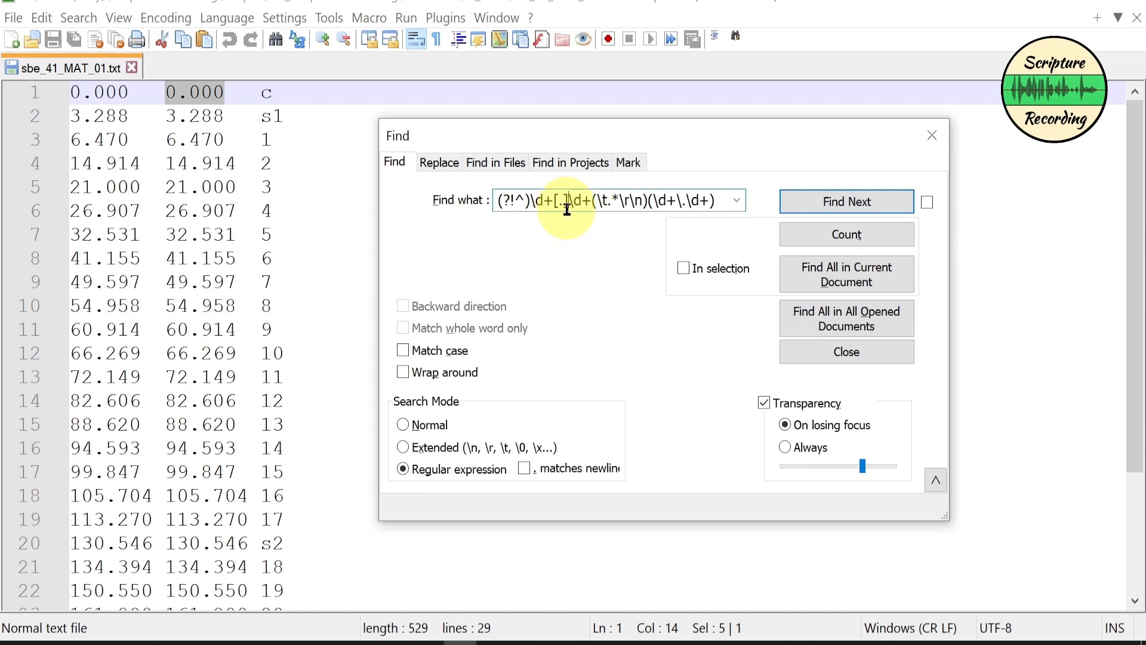
- Highlight \d+[.]\d+ in the expression, and select the text from line 1's end time to the start of line 2
{"action": "left_click", "coordinate": [531, 203]}
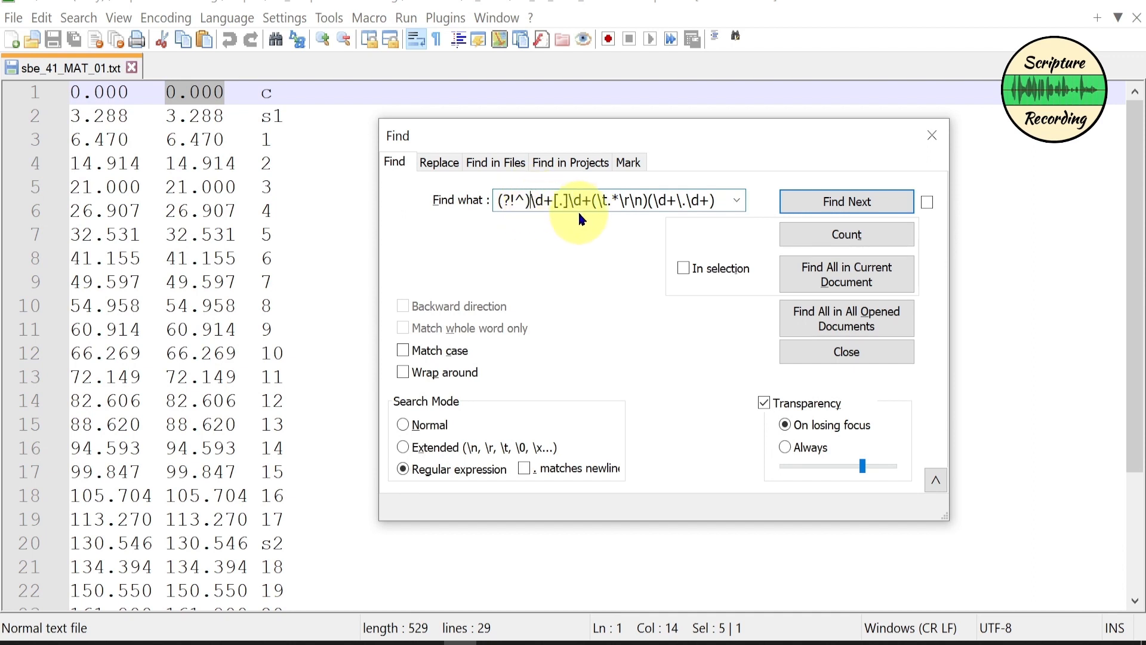
{"action": "left_click", "coordinate": [591, 200], "text": "shift"}
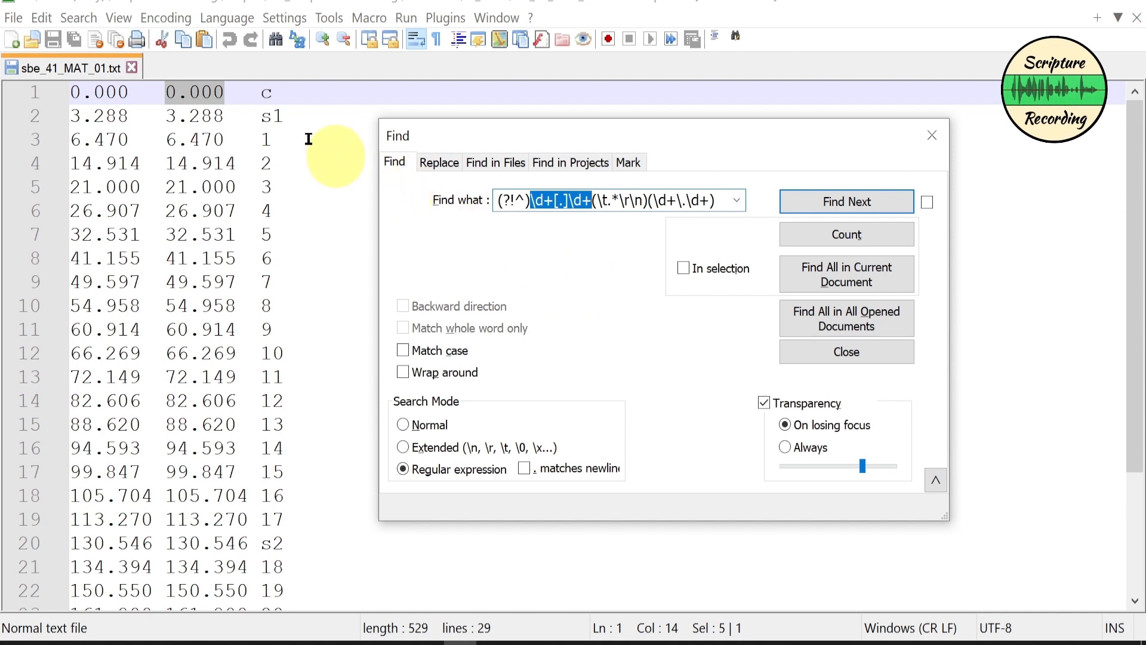
{"action": "left_click", "coordinate": [225, 94]}
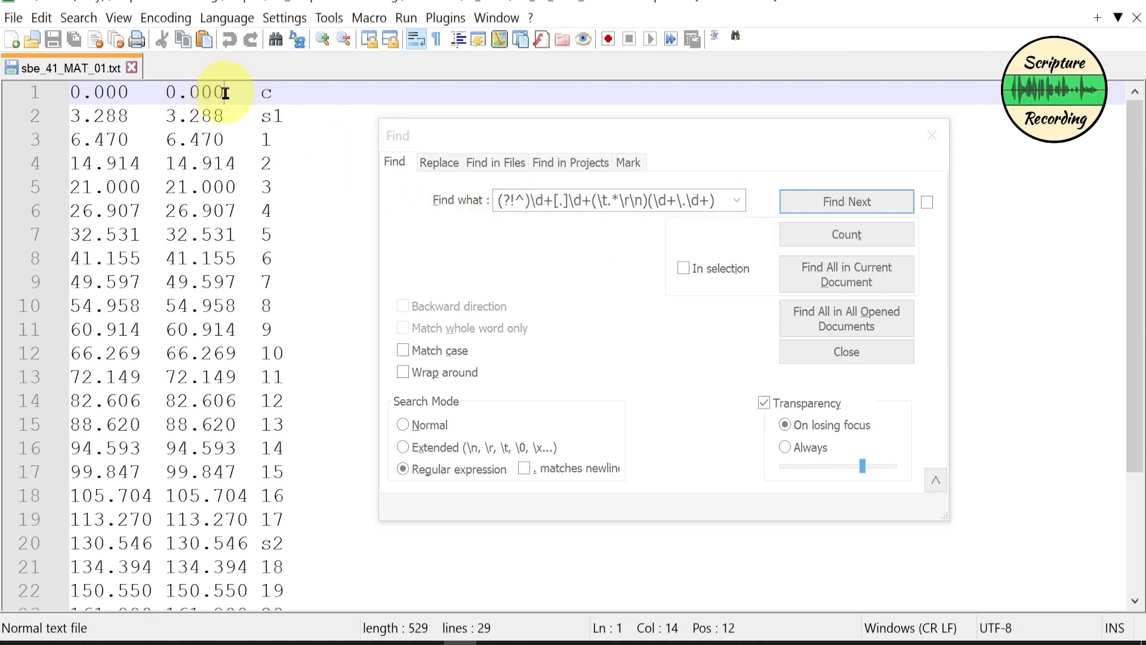
{"action": "left_click", "coordinate": [70, 115], "text": "shift"}
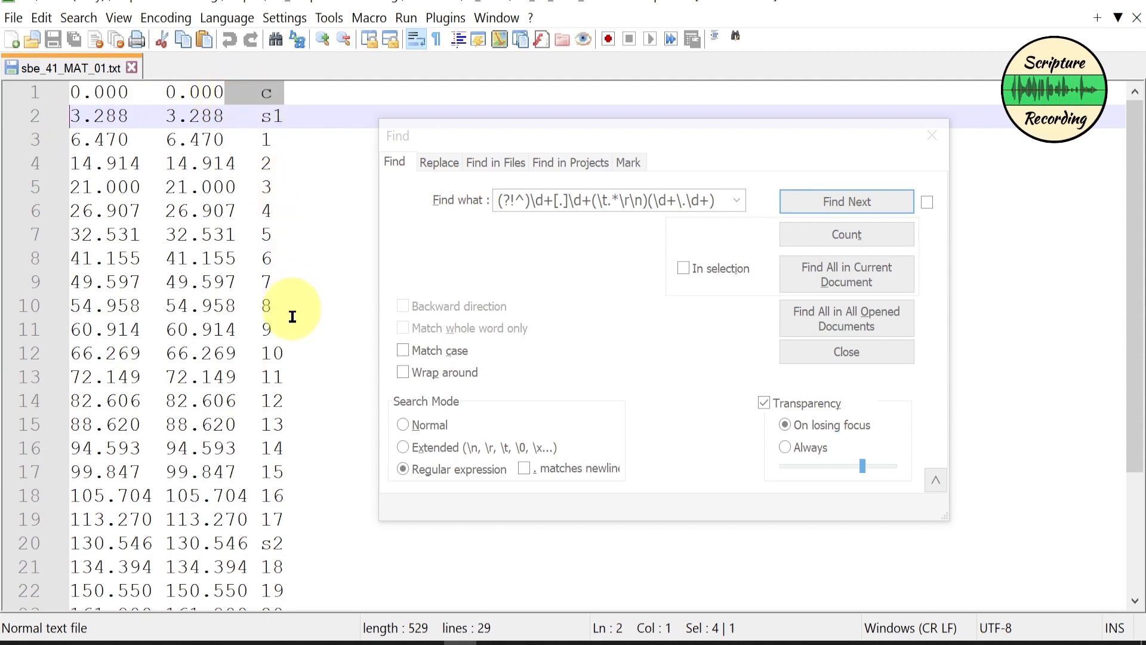
- Change the labels on lines 3, 5 and 6 to the sample names 1-2, 3b and 4 Help
{"action": "left_click", "coordinate": [297, 142]}
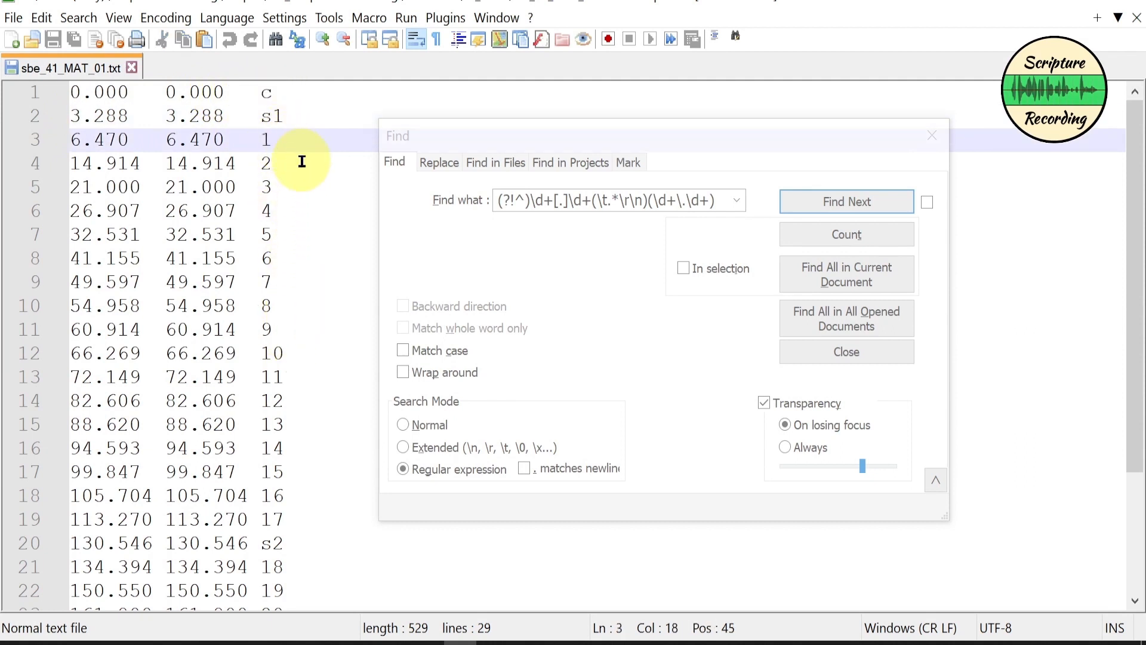
{"action": "type", "text": "-2"}
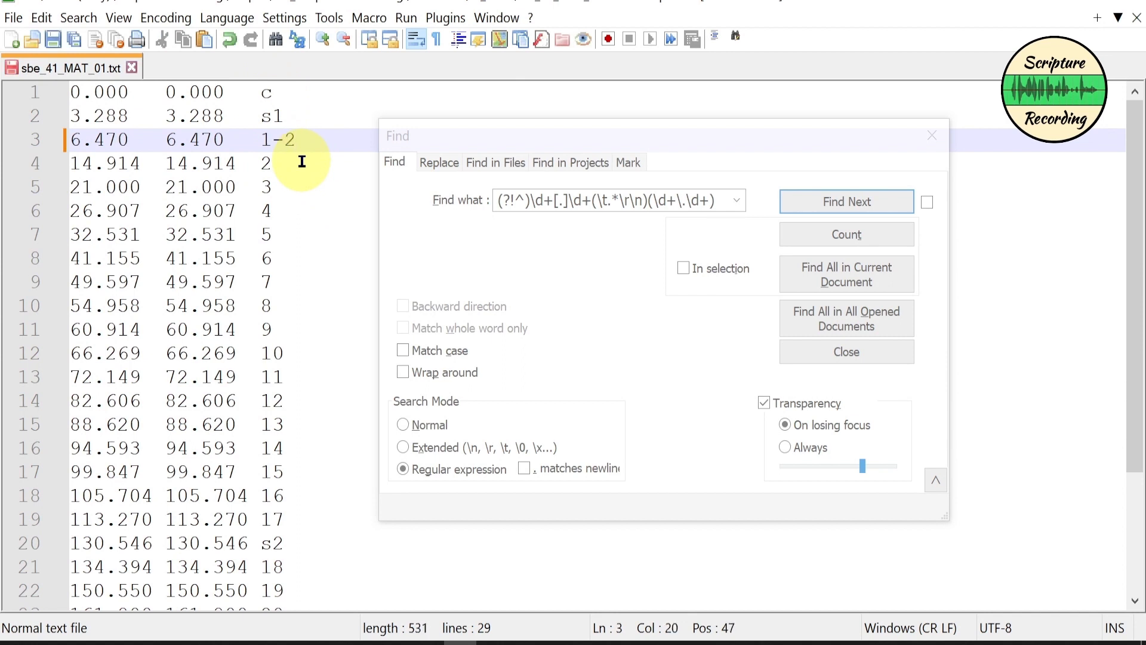
{"action": "left_click", "coordinate": [290, 187]}
{"action": "type", "text": "b"}
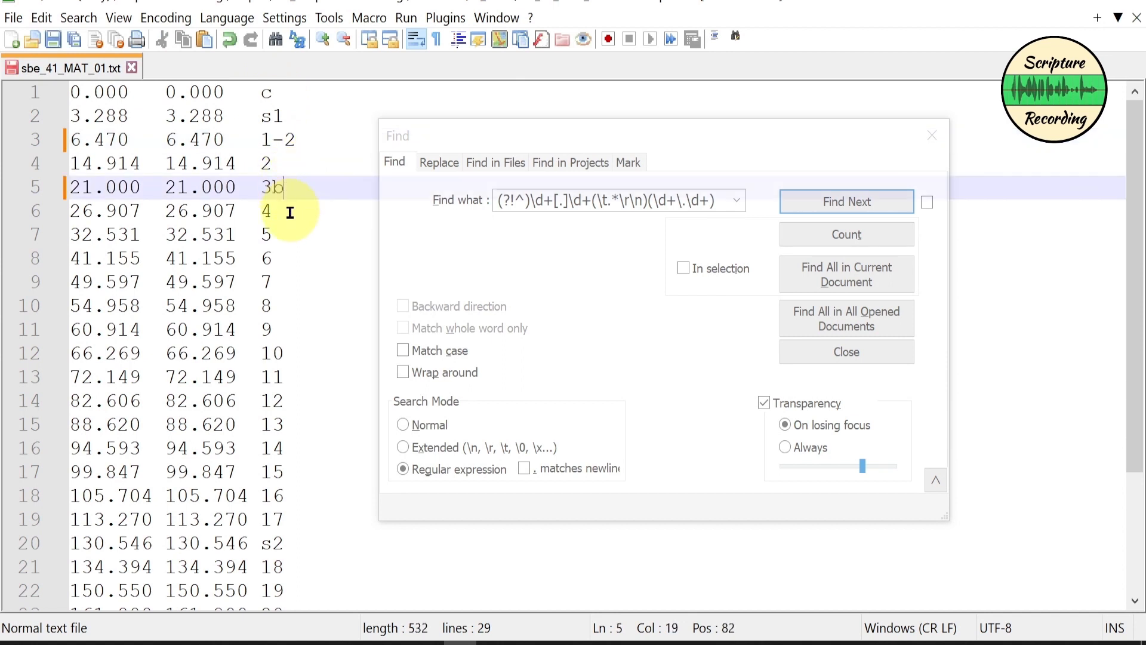
{"action": "left_click", "coordinate": [289, 214]}
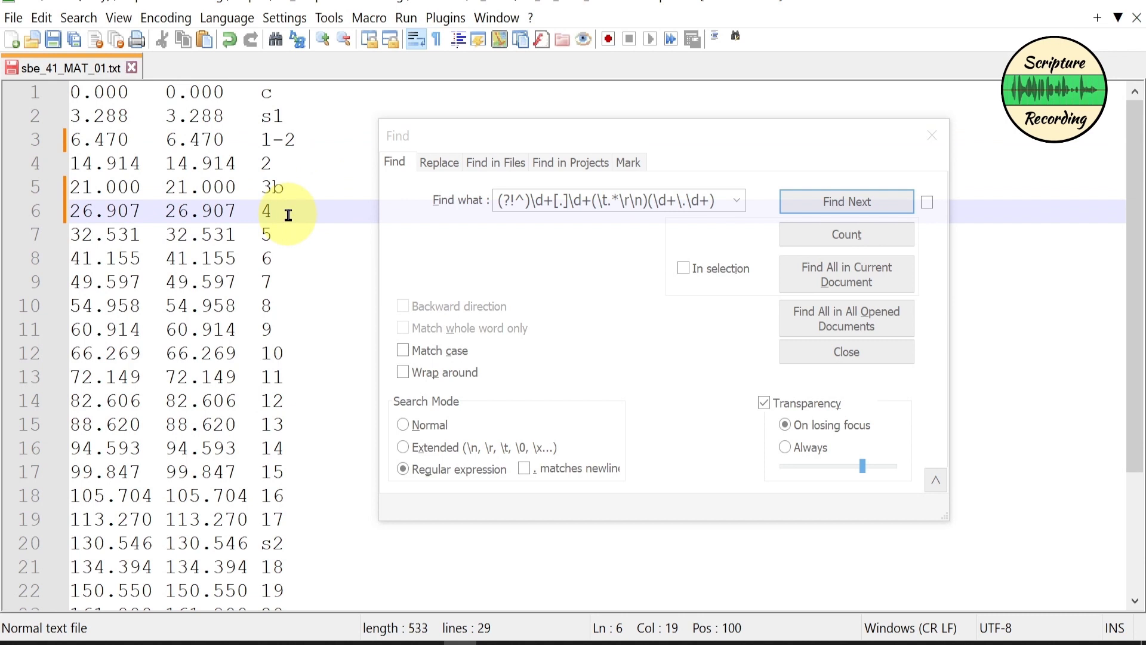
{"action": "type", "text": "Help"}
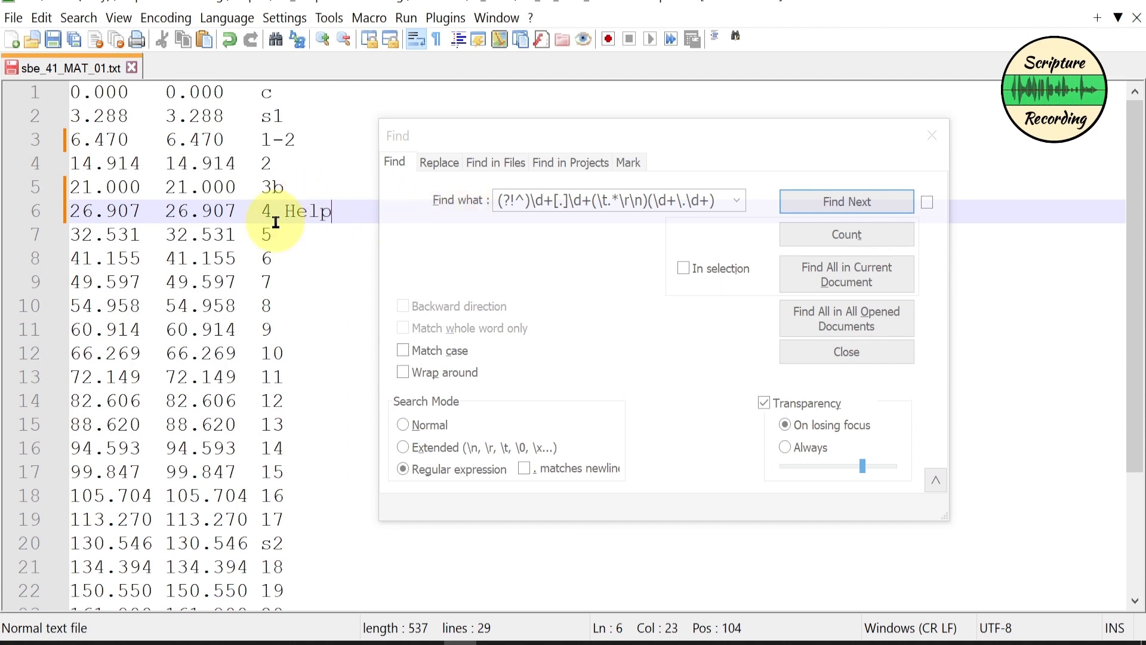
- Highlight the (\t.*\r\n) group in the expression and the tab before the label on line 1
{"action": "left_click", "coordinate": [591, 202]}
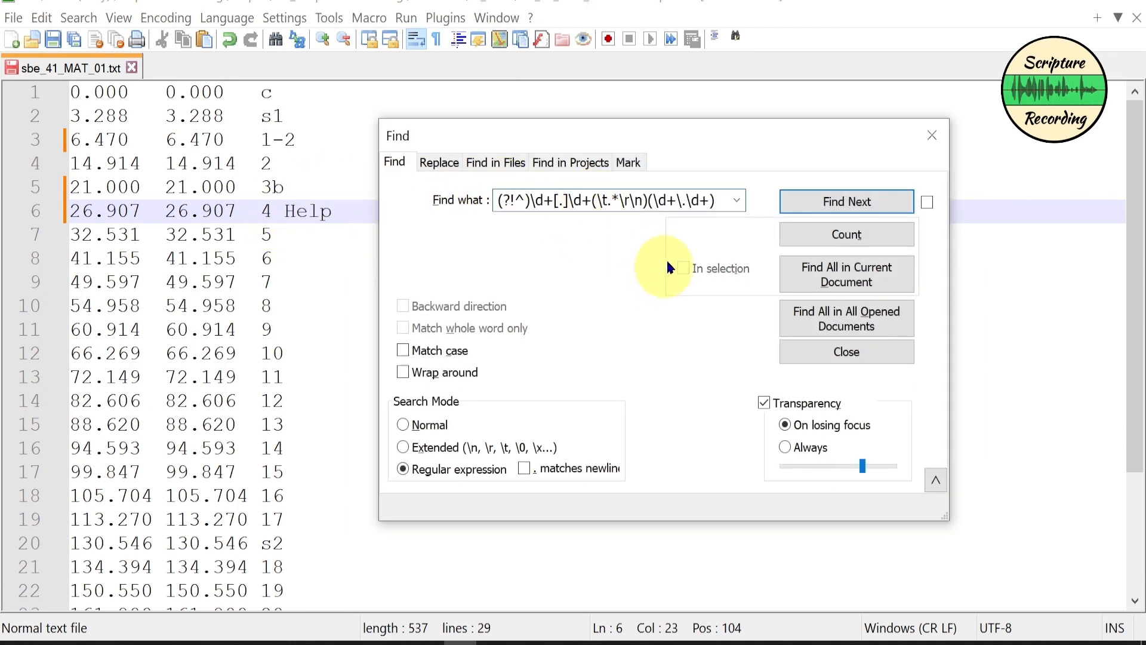
{"action": "left_click", "coordinate": [651, 202], "text": "shift"}
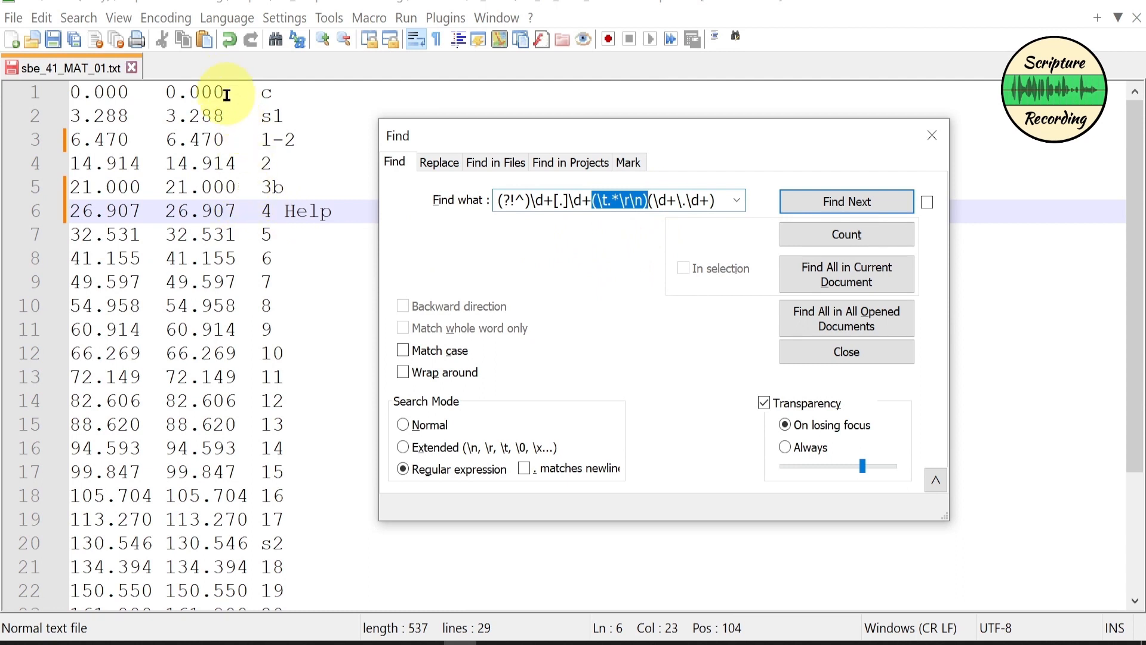
{"action": "left_click_drag", "start_coordinate": [226, 94], "coordinate": [261, 94]}
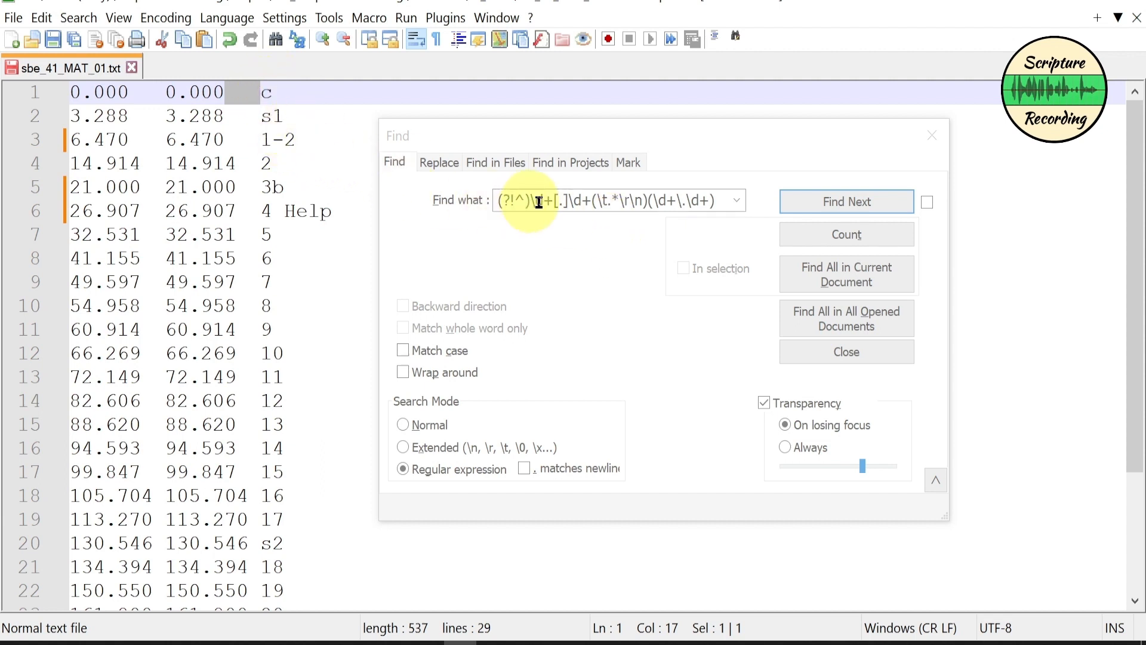
{"action": "left_click", "coordinate": [615, 220]}
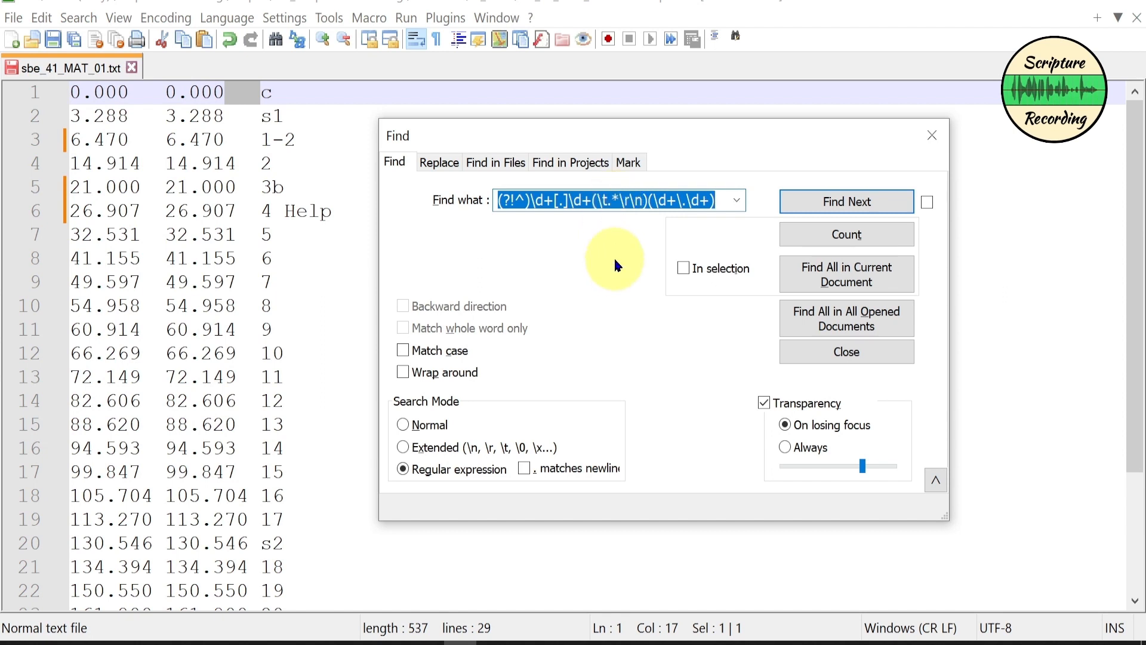
- Delete the label 6 from line 8, leaving that marker without a name
{"action": "left_click", "coordinate": [275, 258]}
{"action": "key", "text": "shift+Left"}
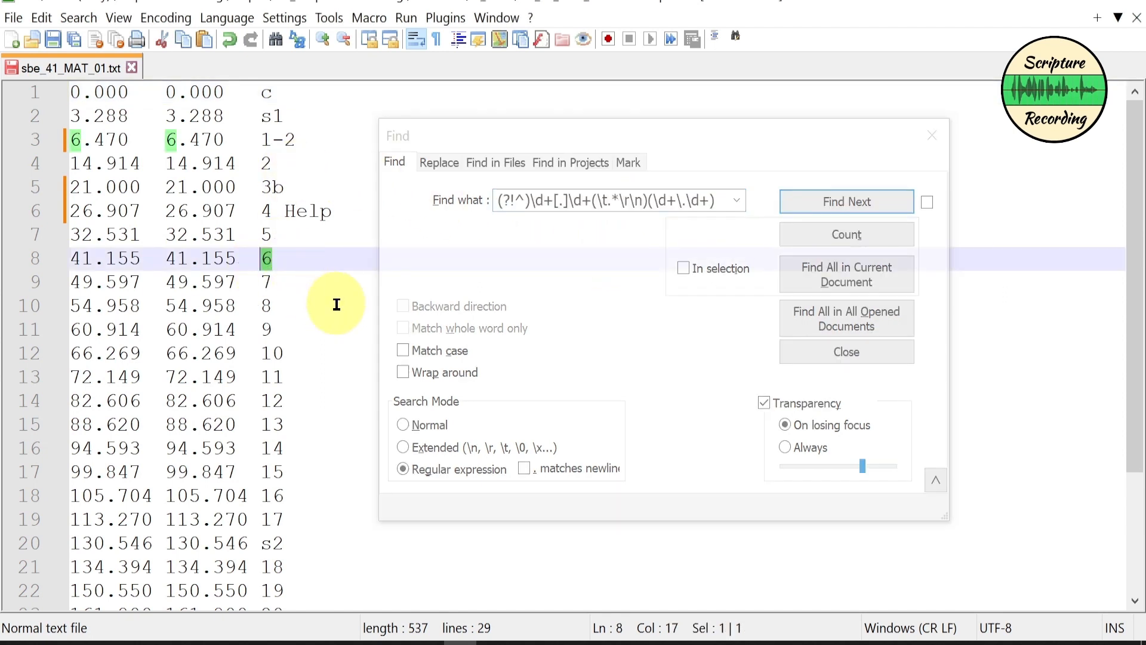
{"action": "key", "text": "BackSpace"}
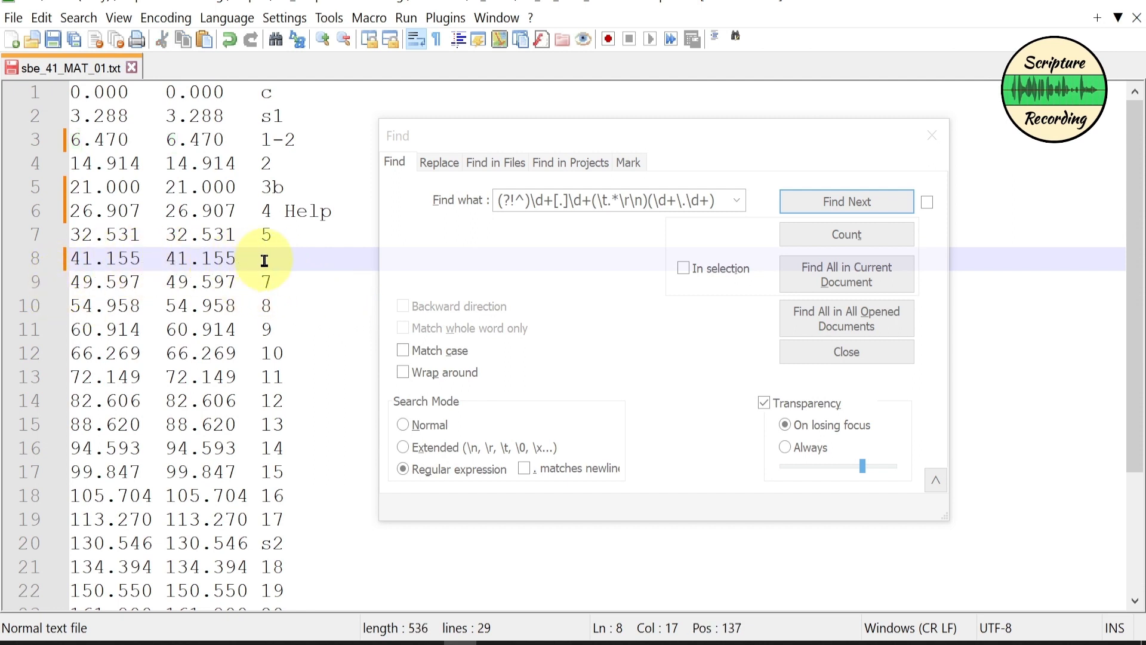
- Select line 2's start time and highlight the matching (\d+\.\d+) group at the end of the search expression
{"action": "left_click", "coordinate": [635, 211]}
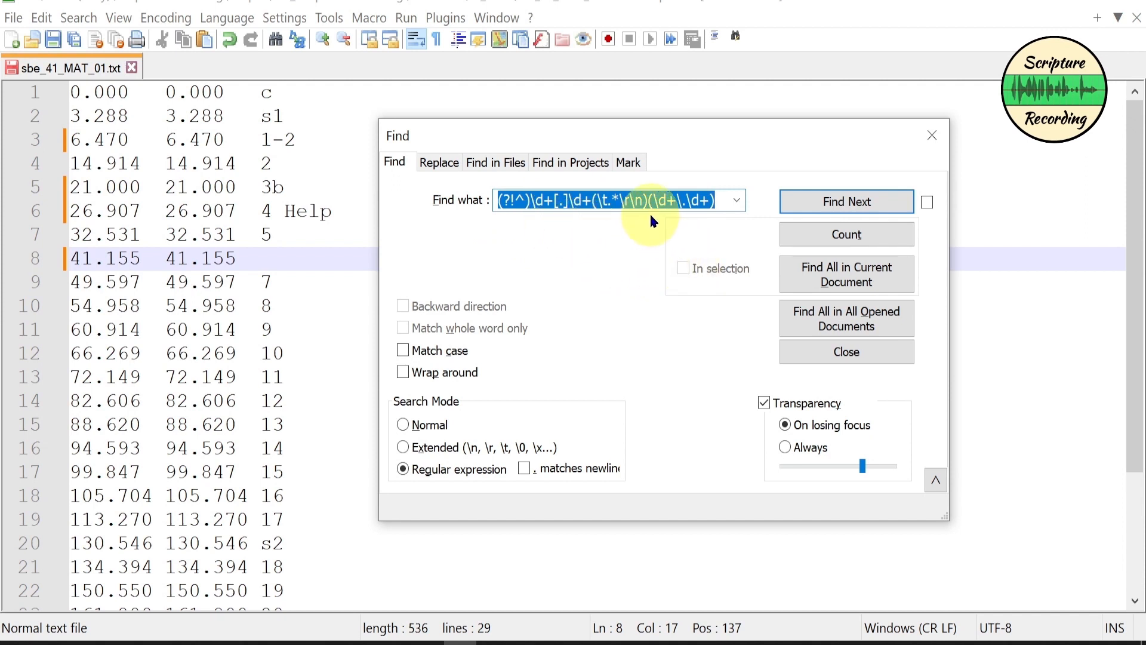
{"action": "left_click_drag", "start_coordinate": [71, 117], "coordinate": [124, 117]}
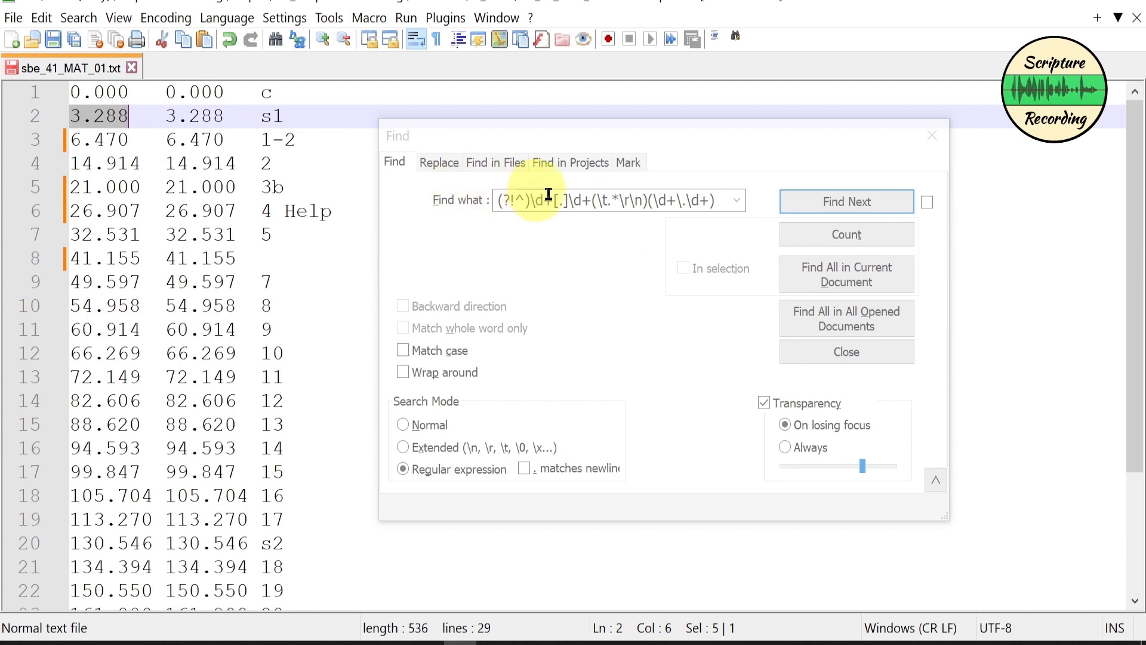
{"action": "left_click", "coordinate": [649, 201]}
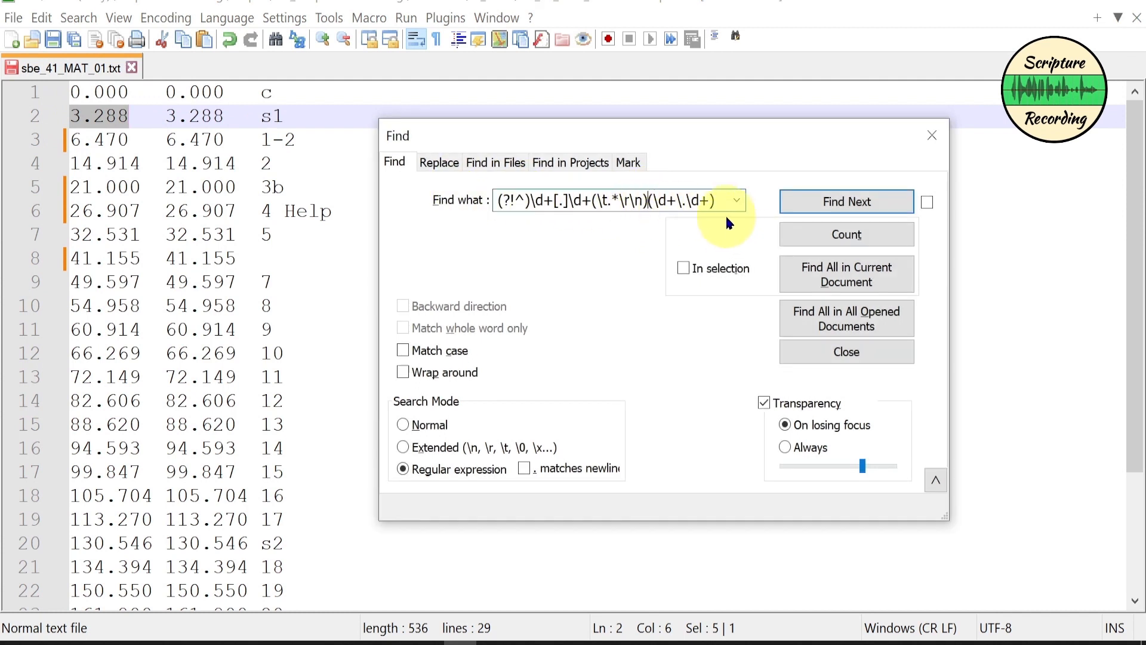
{"action": "left_click", "coordinate": [719, 202], "text": "shift"}
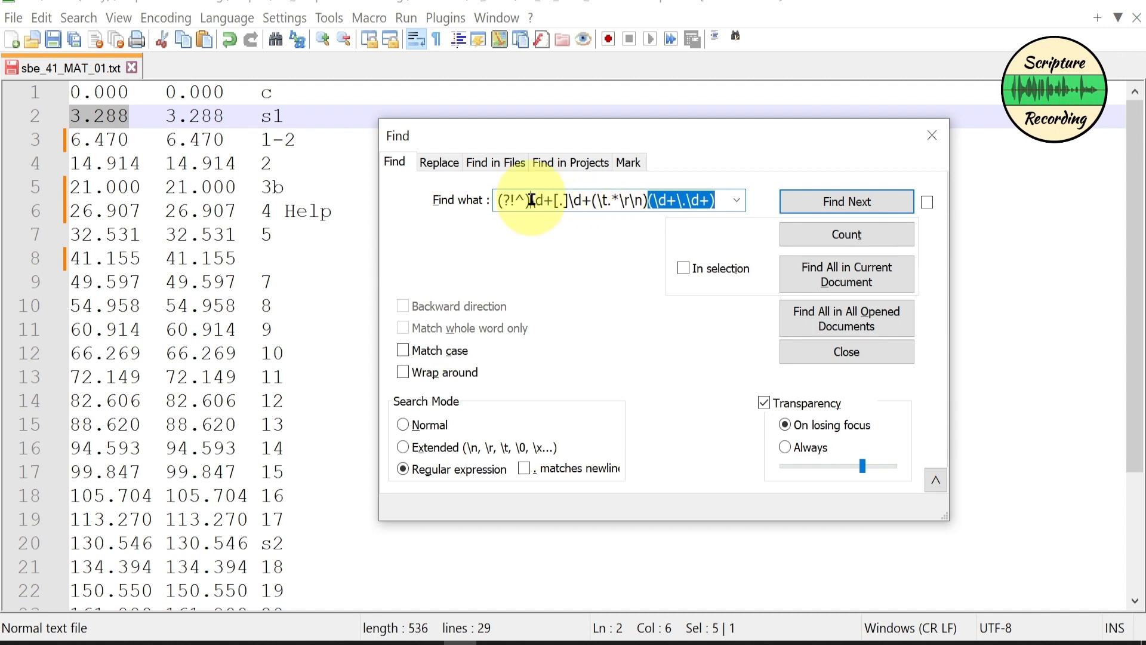
- Remove (?!^) from the start of the search expression and find the first match from the beginning of line 1
{"action": "left_click_drag", "start_coordinate": [531, 200], "coordinate": [461, 206]}
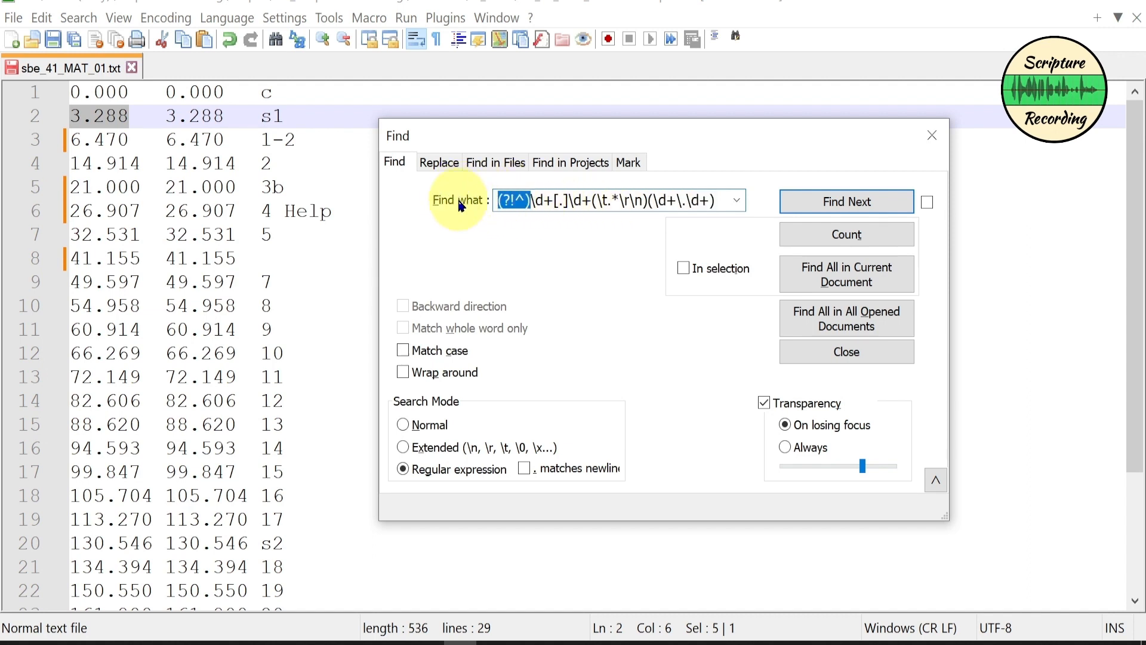
{"action": "key", "text": "Delete"}
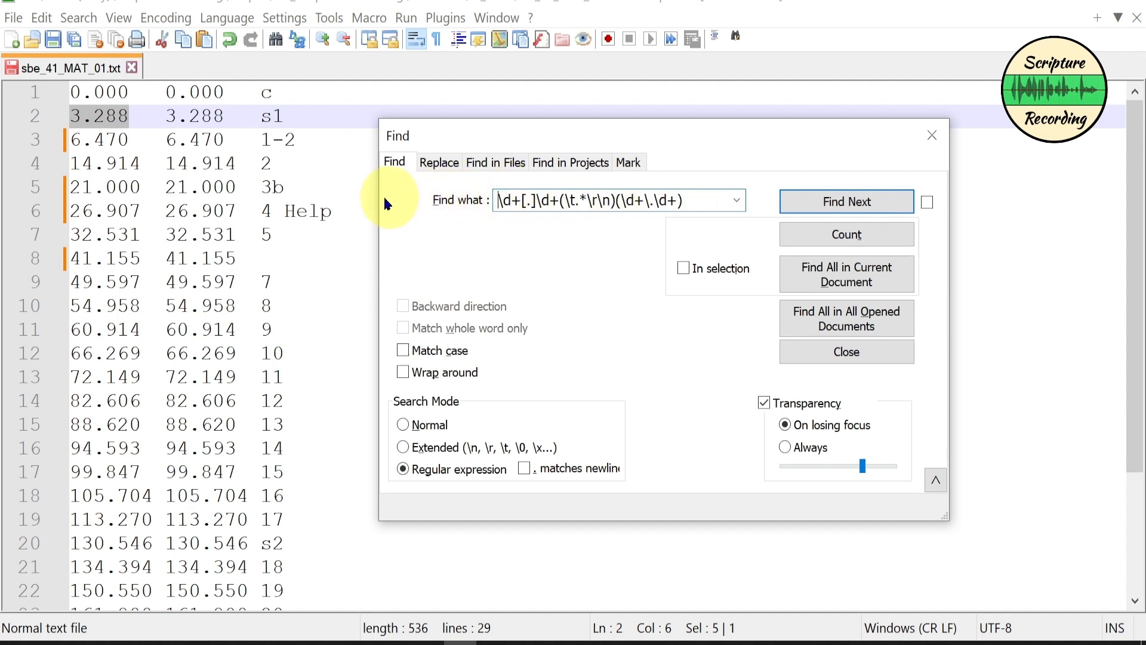
{"action": "left_click", "coordinate": [74, 93]}
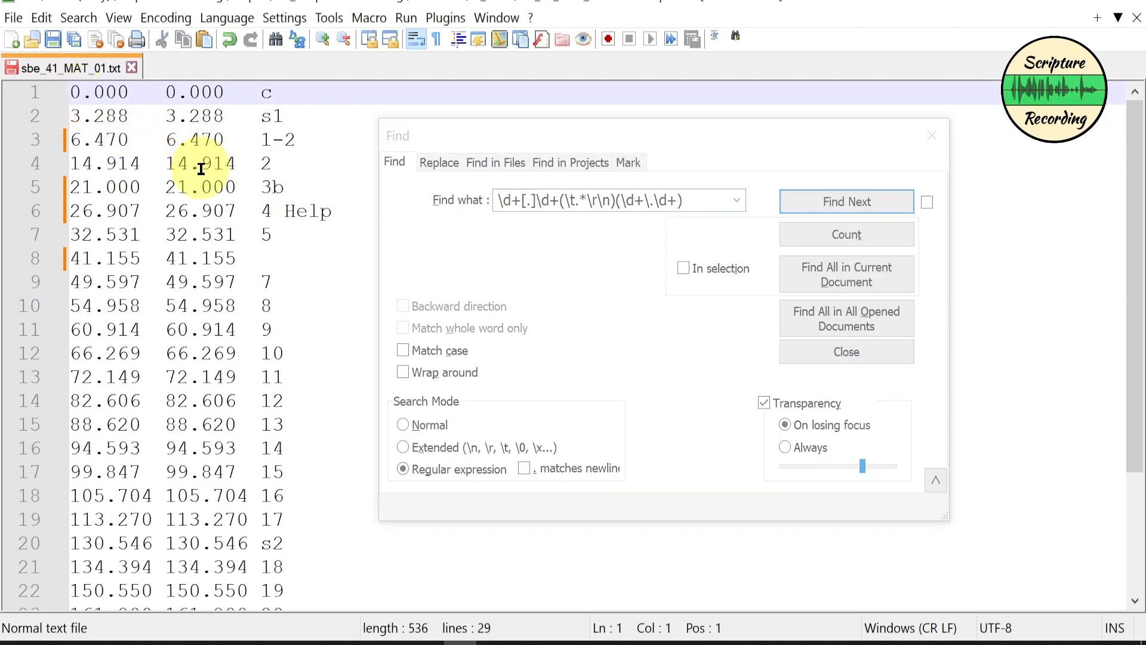
{"action": "left_click", "coordinate": [839, 211]}
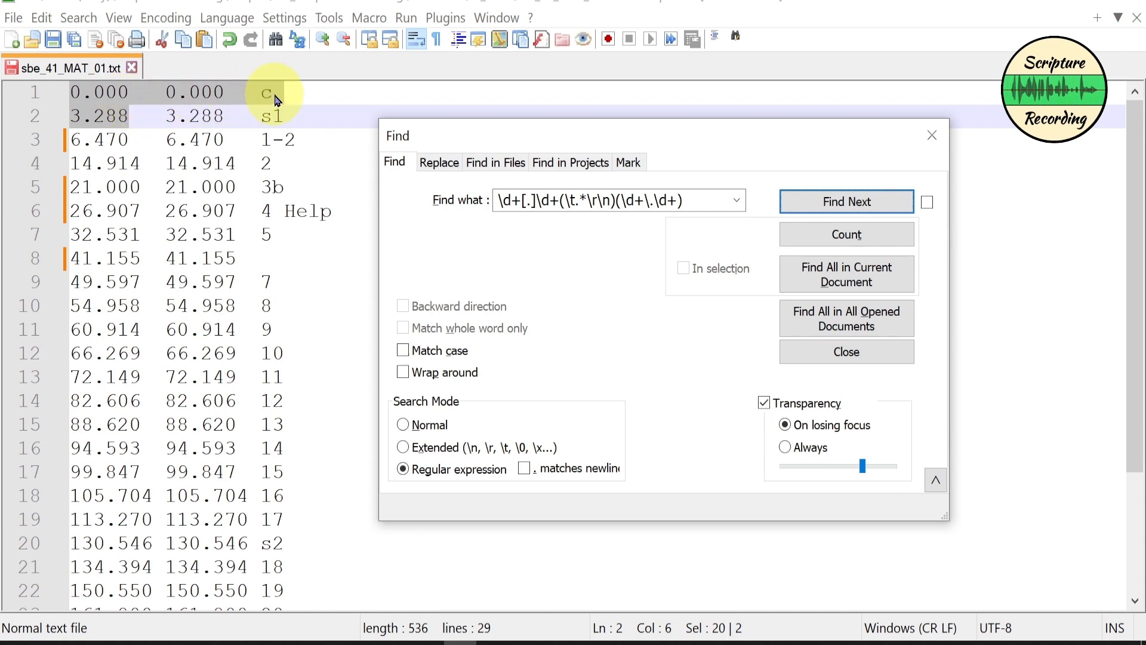
- Put (?!^) back at the start of the search expression and find the first match from the beginning of line 1
{"action": "double_click", "coordinate": [496, 203]}
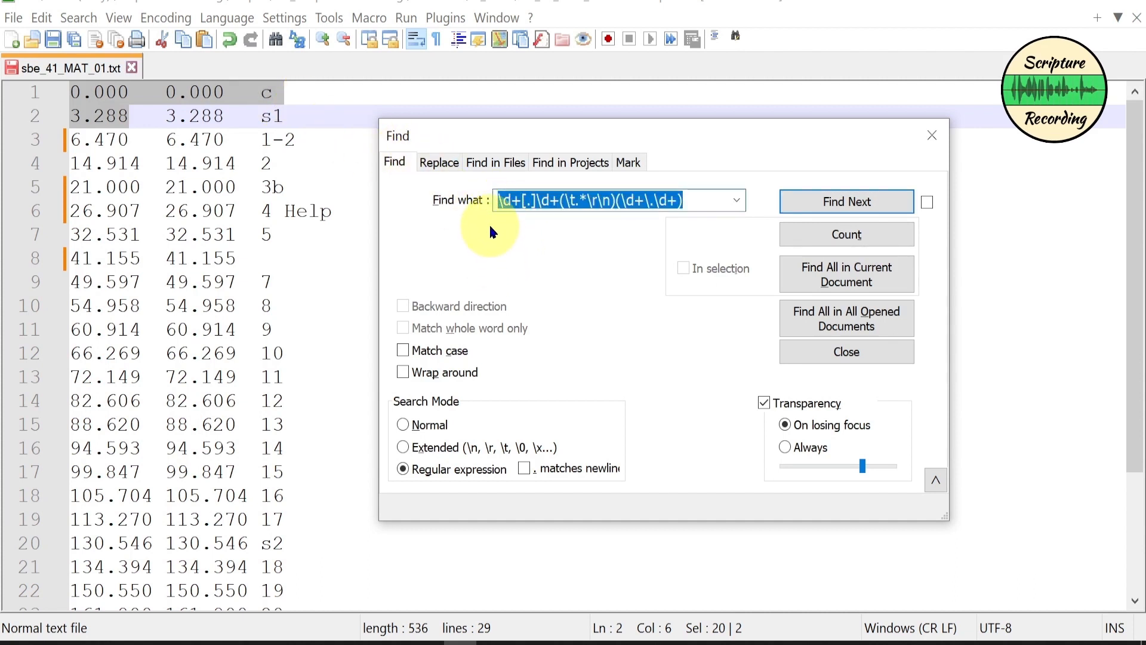
{"action": "left_click", "coordinate": [495, 205]}
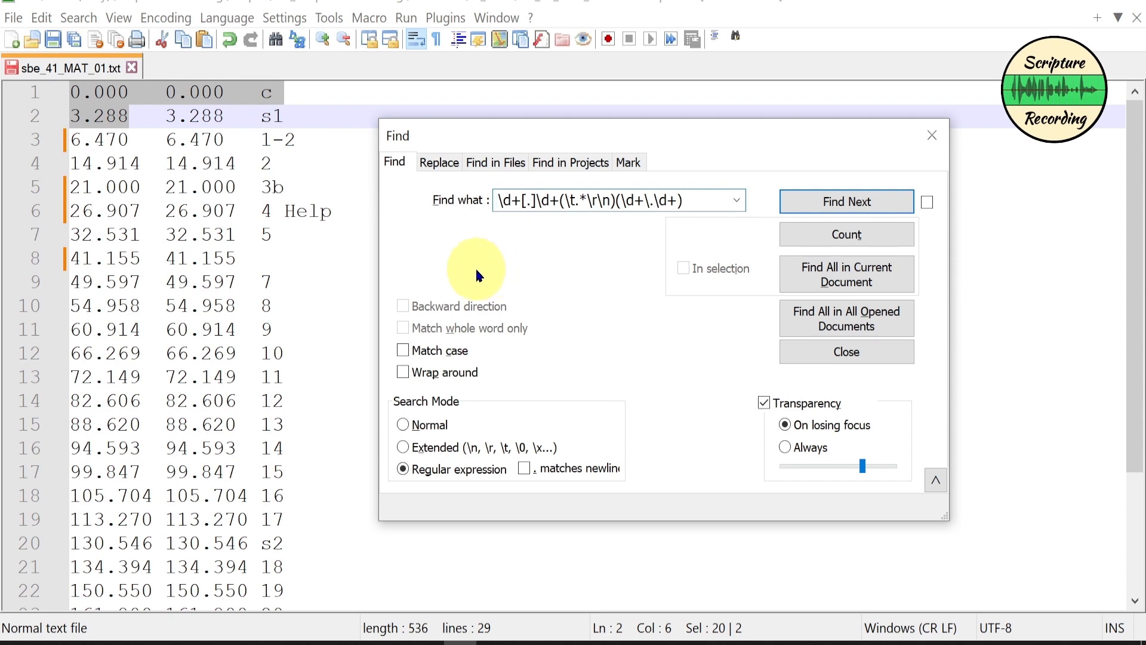
{"action": "type", "text": "(?!^)"}
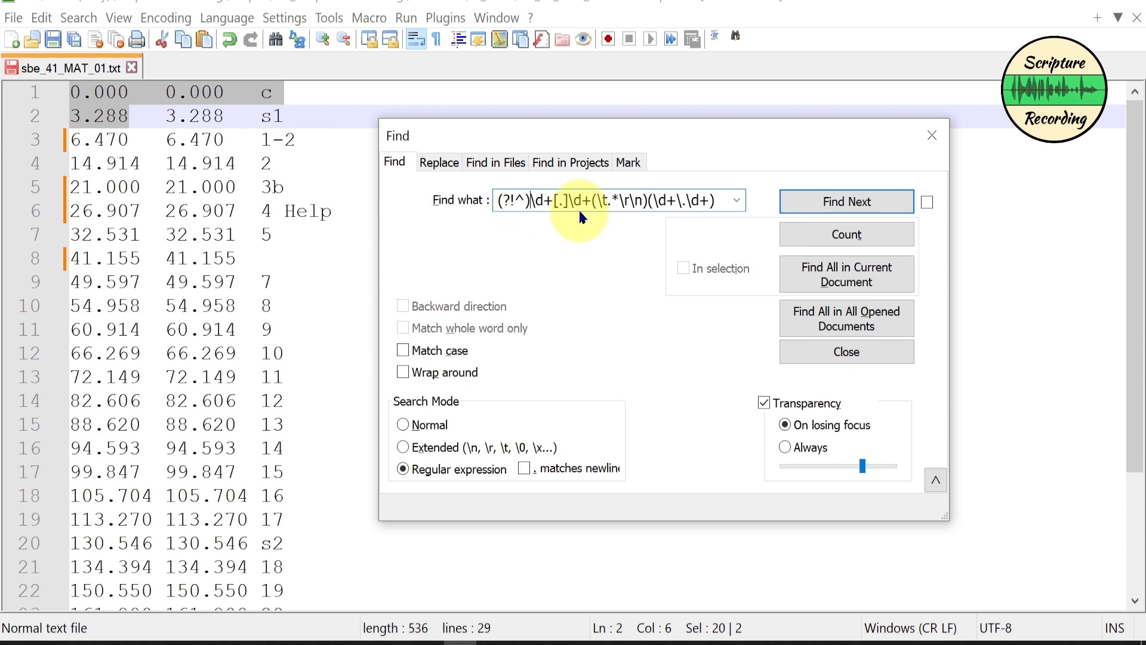
{"action": "left_click", "coordinate": [72, 96]}
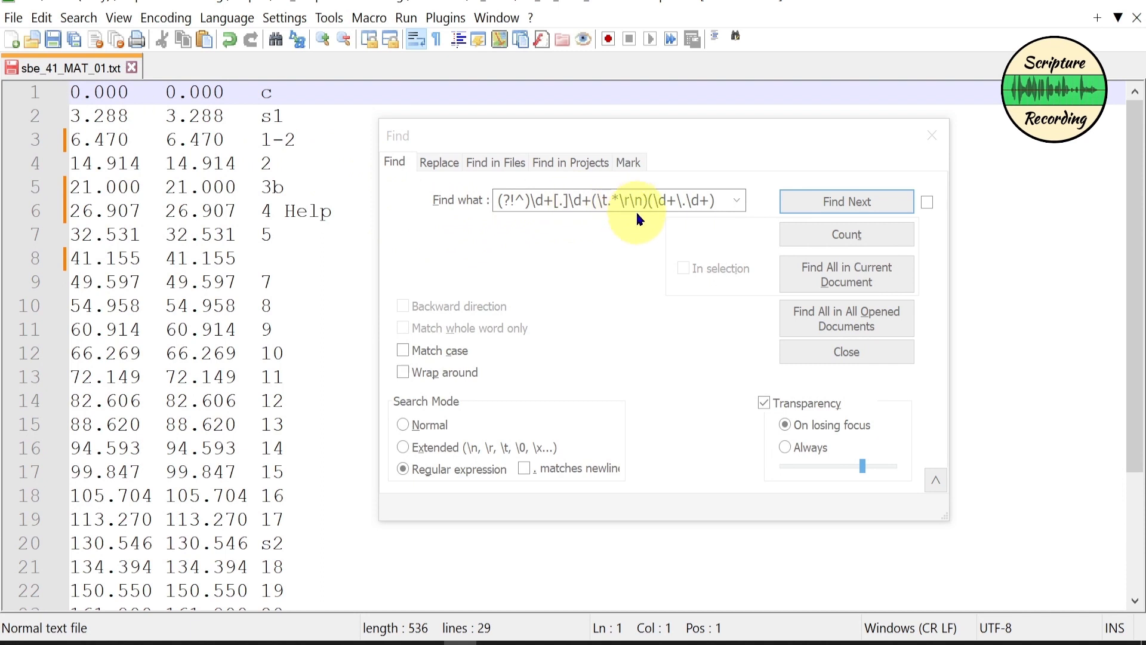
{"action": "left_click", "coordinate": [824, 201]}
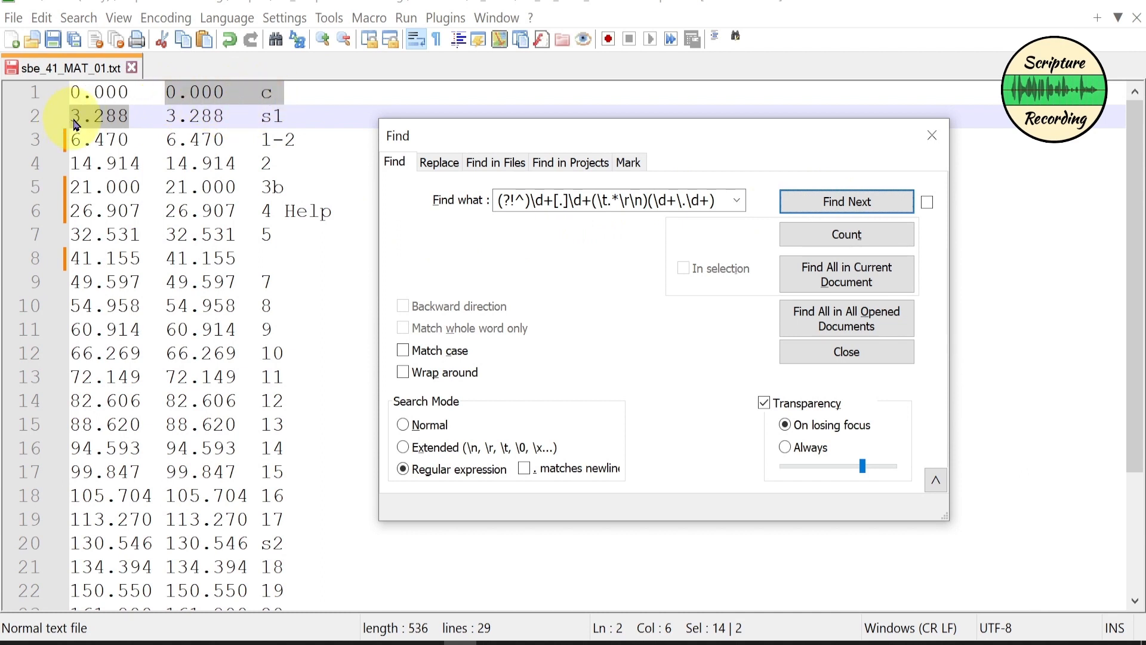
- Shorten the replacement expression to $2$1 and replace the match running from line 1's end time to line 2's start time
{"action": "left_click", "coordinate": [435, 160]}
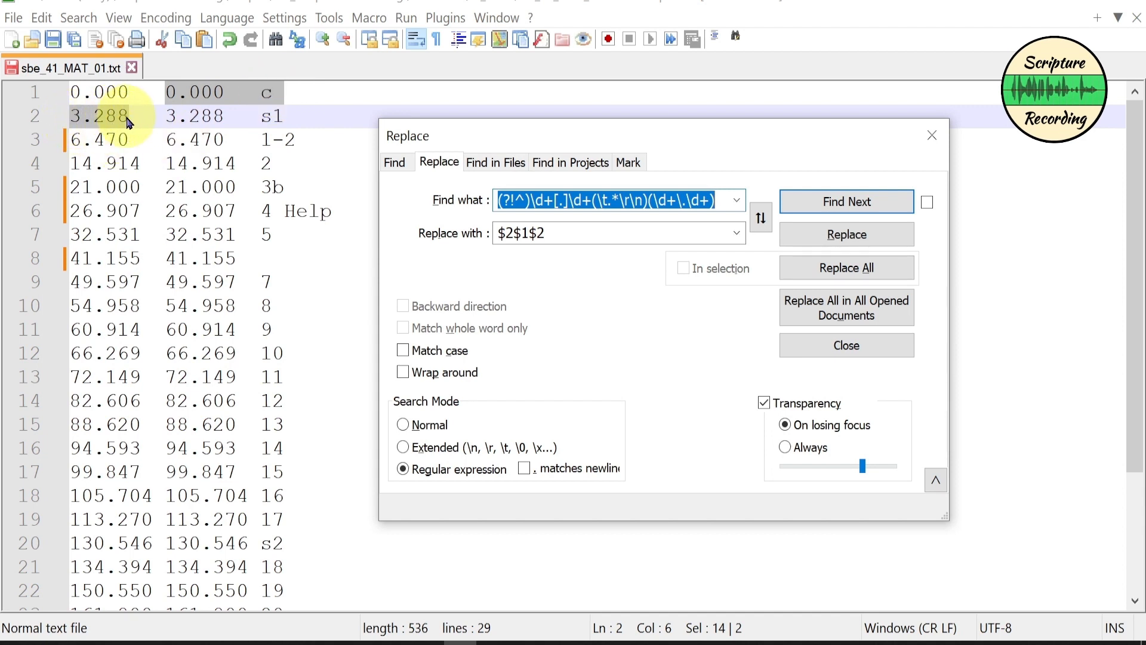
{"action": "double_click", "coordinate": [555, 232]}
{"action": "key", "text": "BackSpace"}
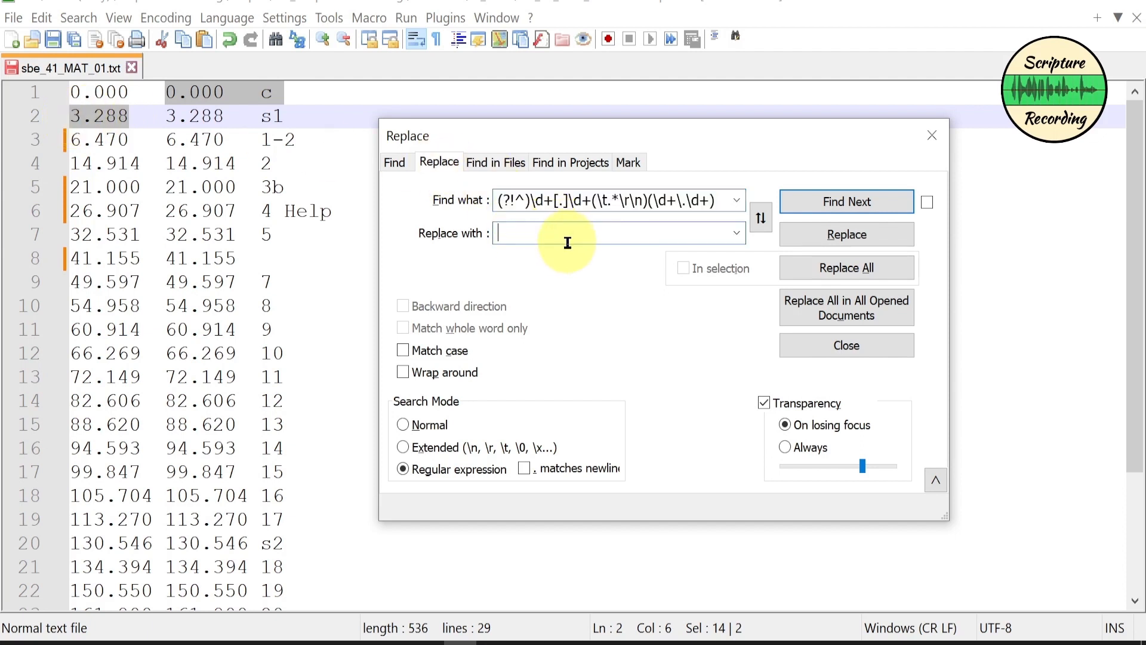
{"action": "key", "text": "ctrl+z"}
{"action": "left_click", "coordinate": [561, 233]}
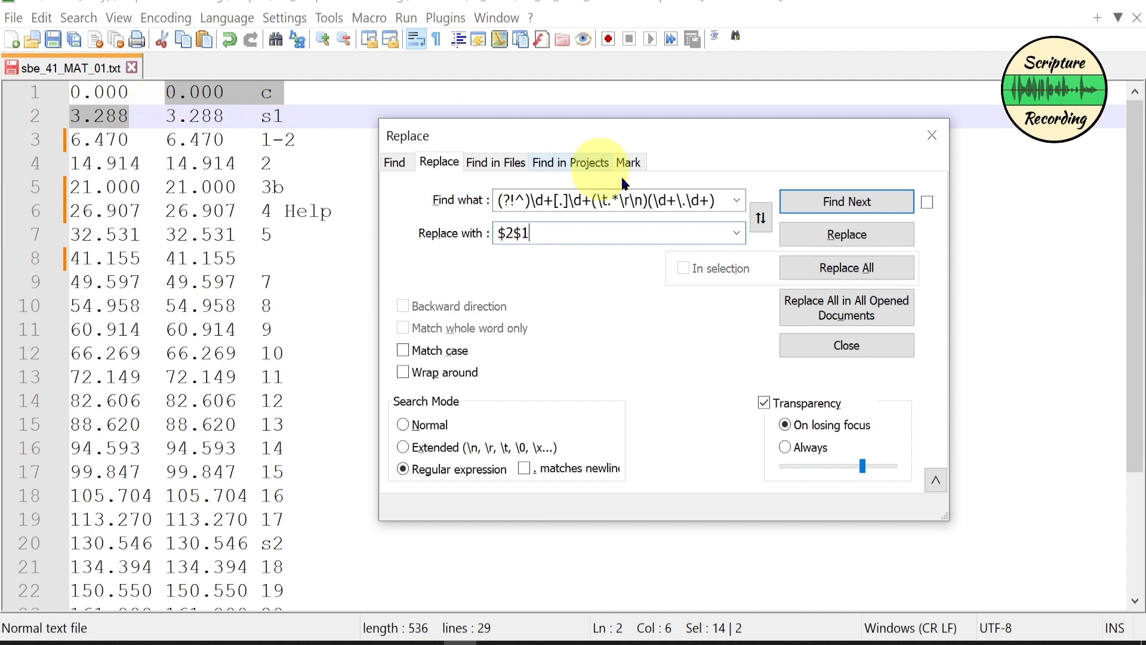
{"action": "left_click", "coordinate": [827, 241]}
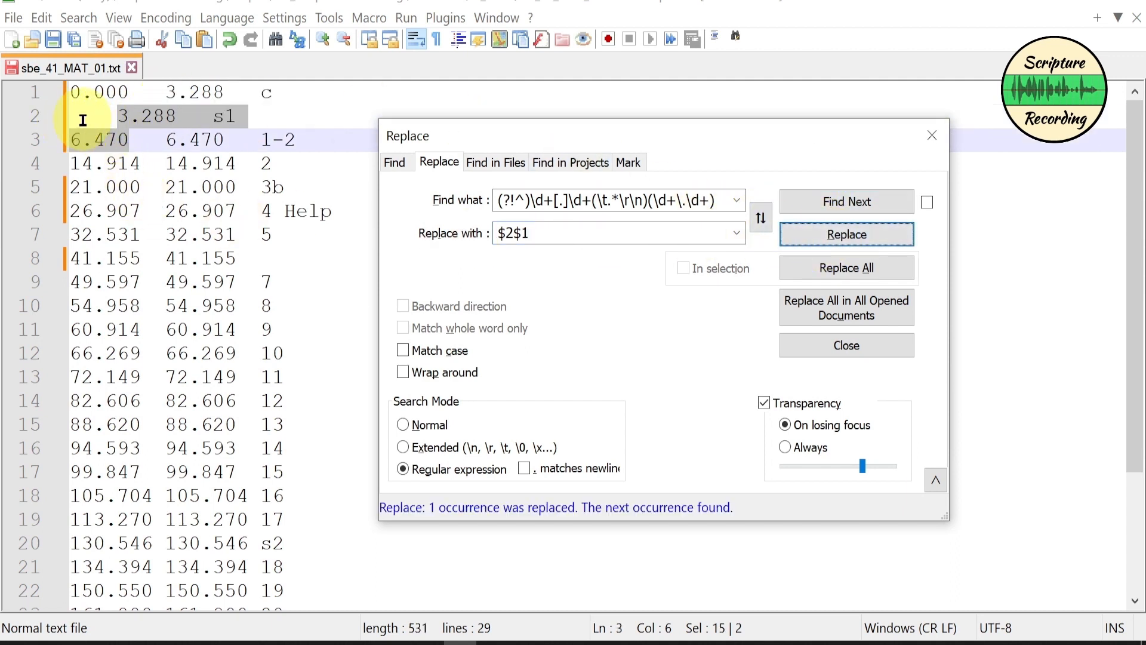
- Undo the replacement in the text and set the replacement expression back to $2$1$2
{"action": "left_click", "coordinate": [332, 281]}
{"action": "key", "text": "ctrl+z"}
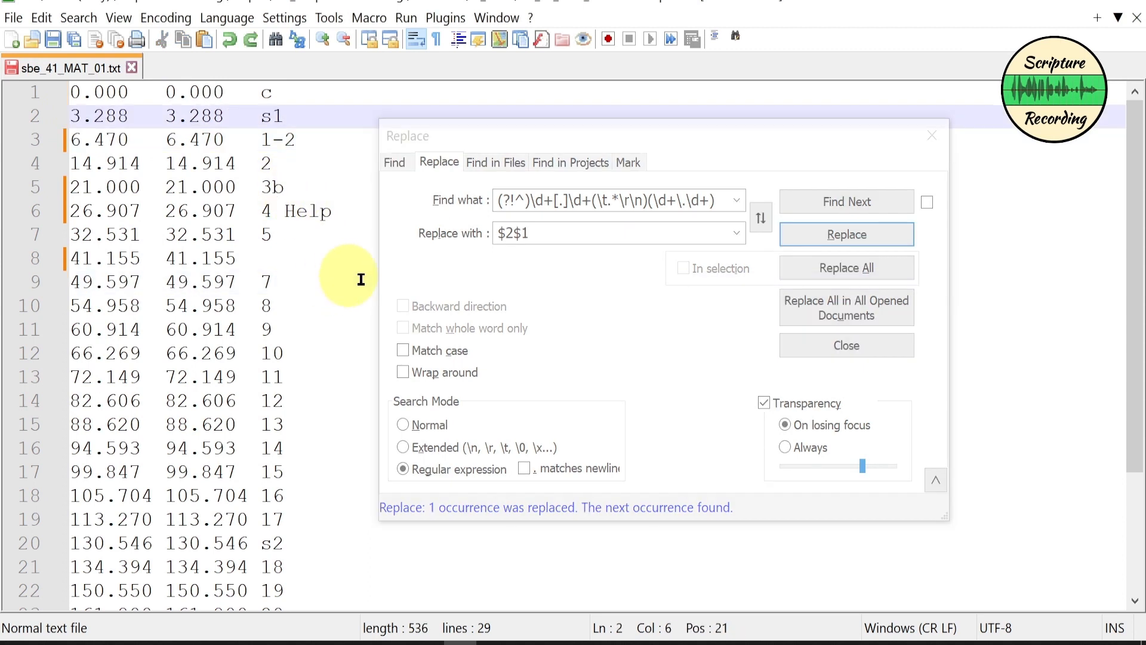
{"action": "left_click", "coordinate": [552, 234]}
{"action": "left_click", "coordinate": [552, 234]}
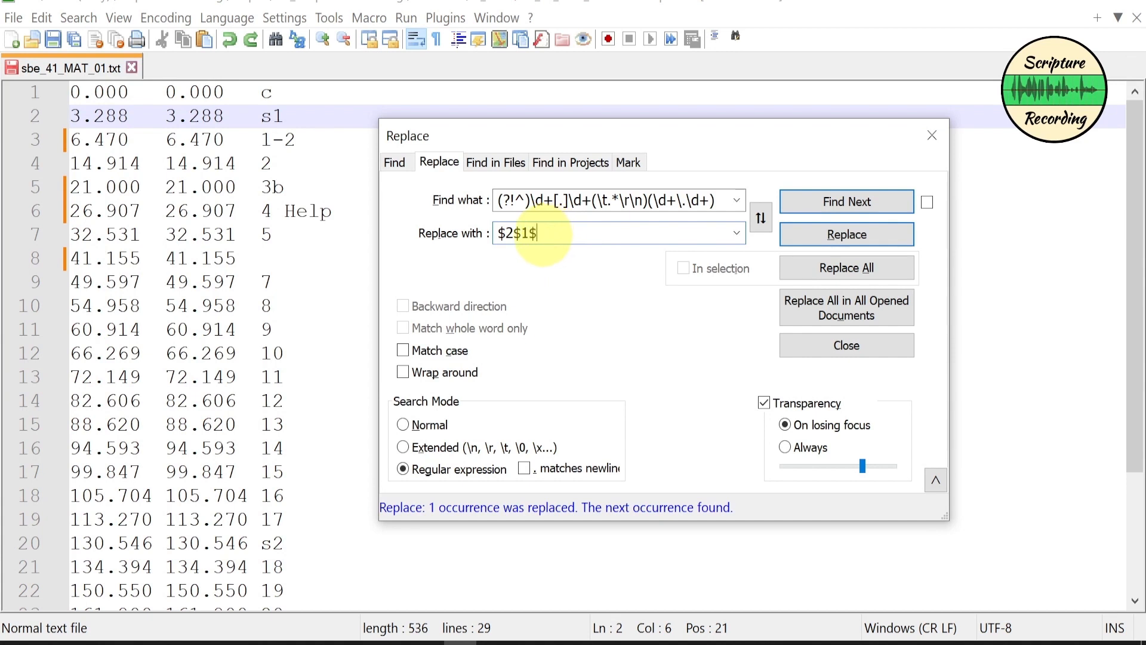
{"action": "type", "text": "$2"}
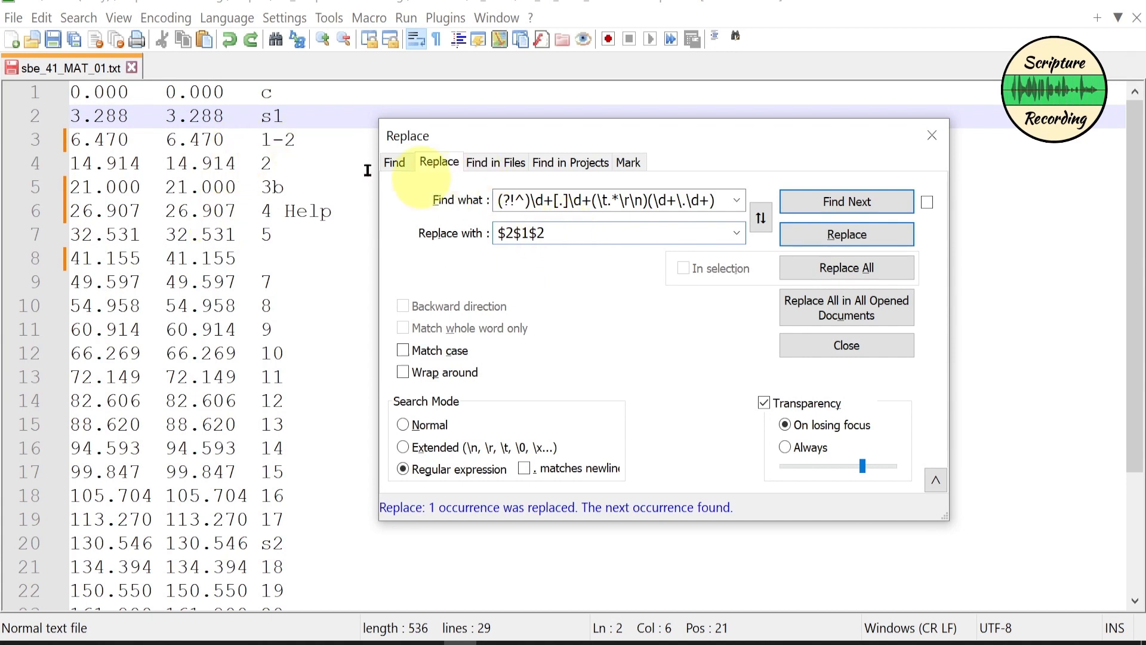
- Search from the beginning of line 1, skip the first match, and replace the matches starting on lines 2 to 5 one by one with $2$1$2
{"action": "left_click", "coordinate": [72, 94]}
{"action": "left_click", "coordinate": [806, 206]}
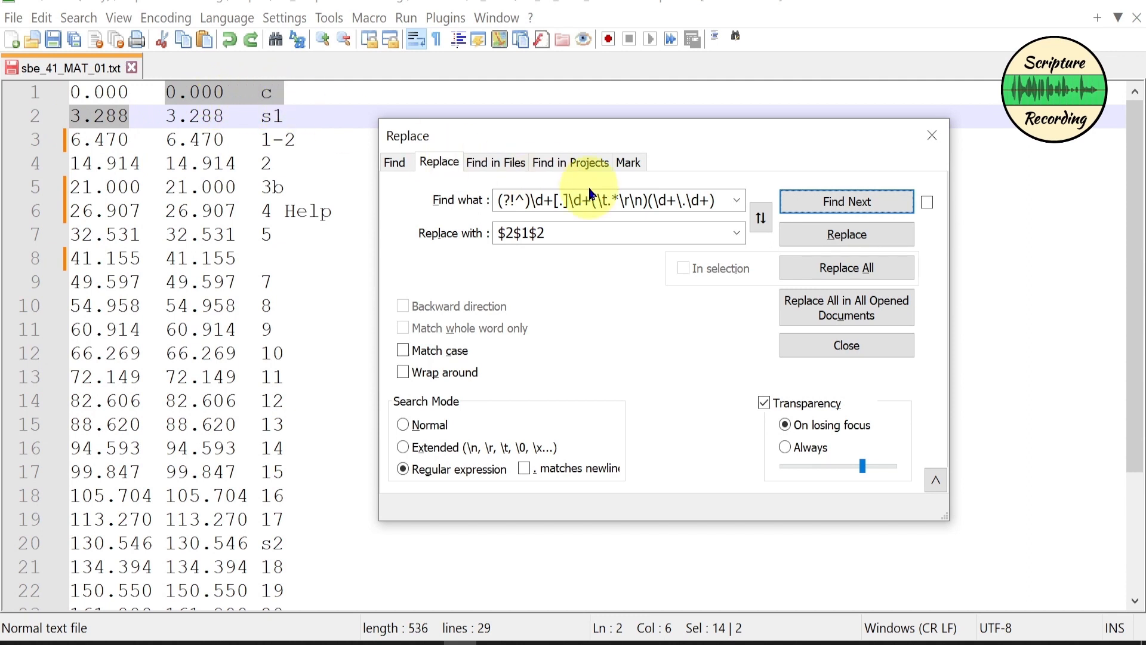
{"action": "left_click", "coordinate": [625, 200]}
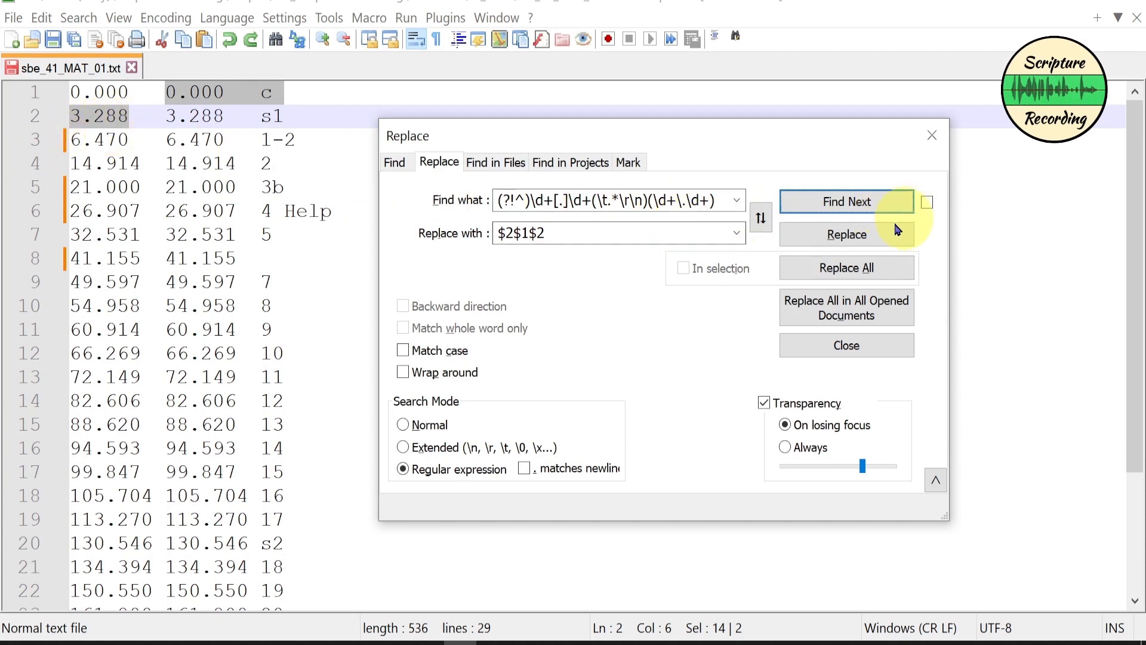
{"action": "left_click", "coordinate": [847, 212]}
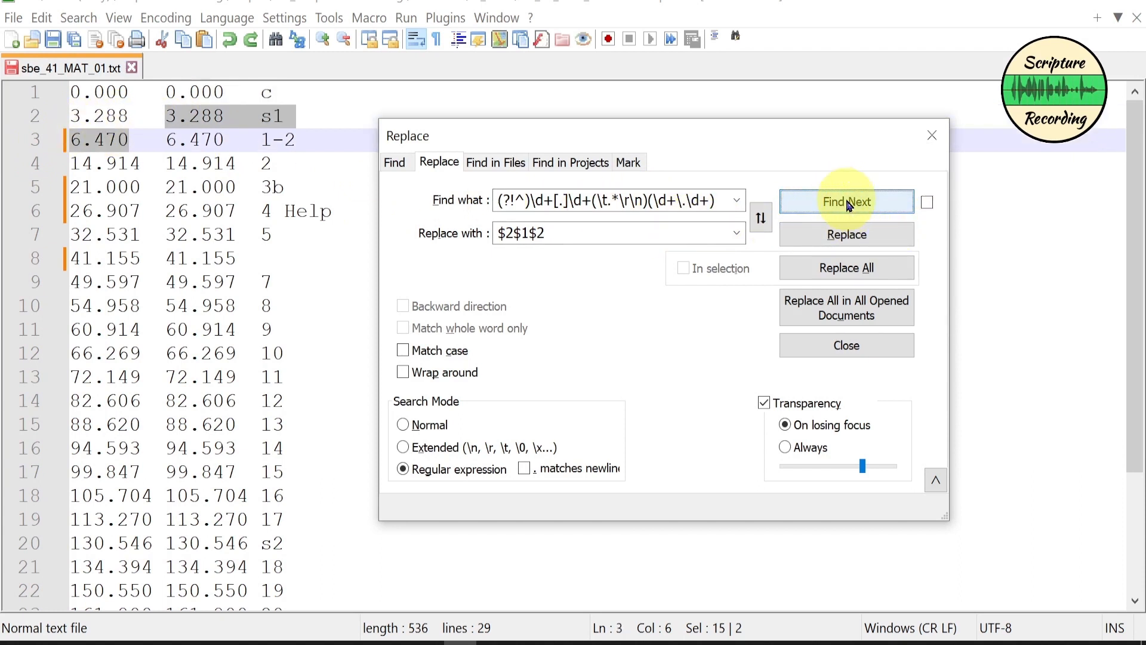
{"action": "left_click", "coordinate": [836, 242]}
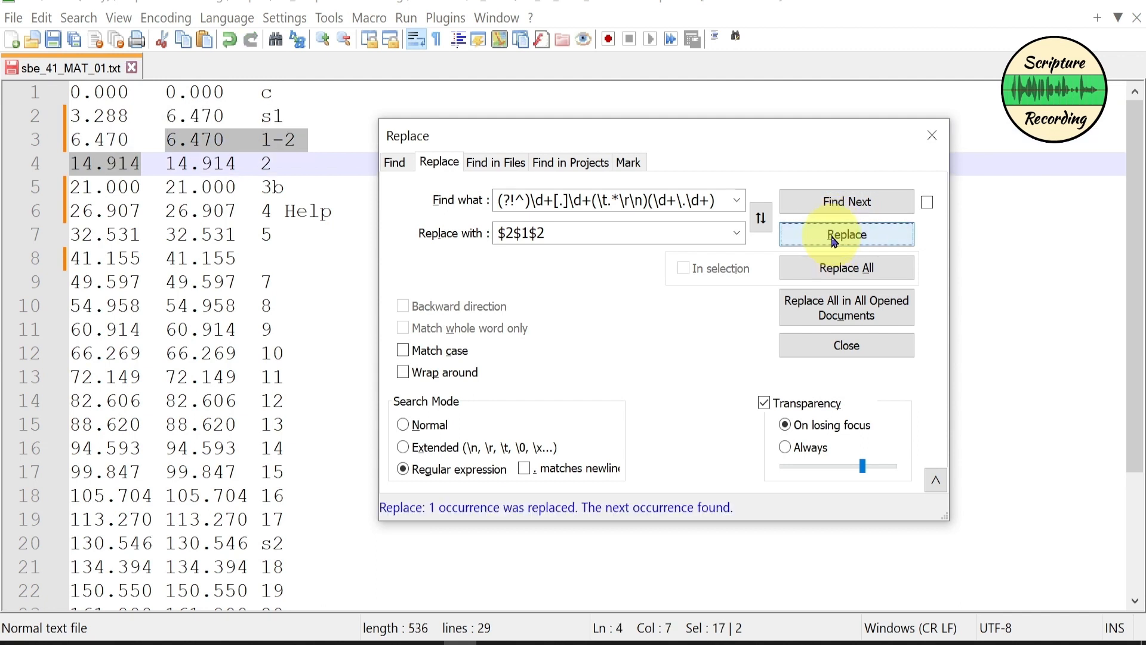
{"action": "left_click", "coordinate": [835, 242]}
{"action": "left_click", "coordinate": [835, 241]}
{"action": "left_click", "coordinate": [835, 242]}
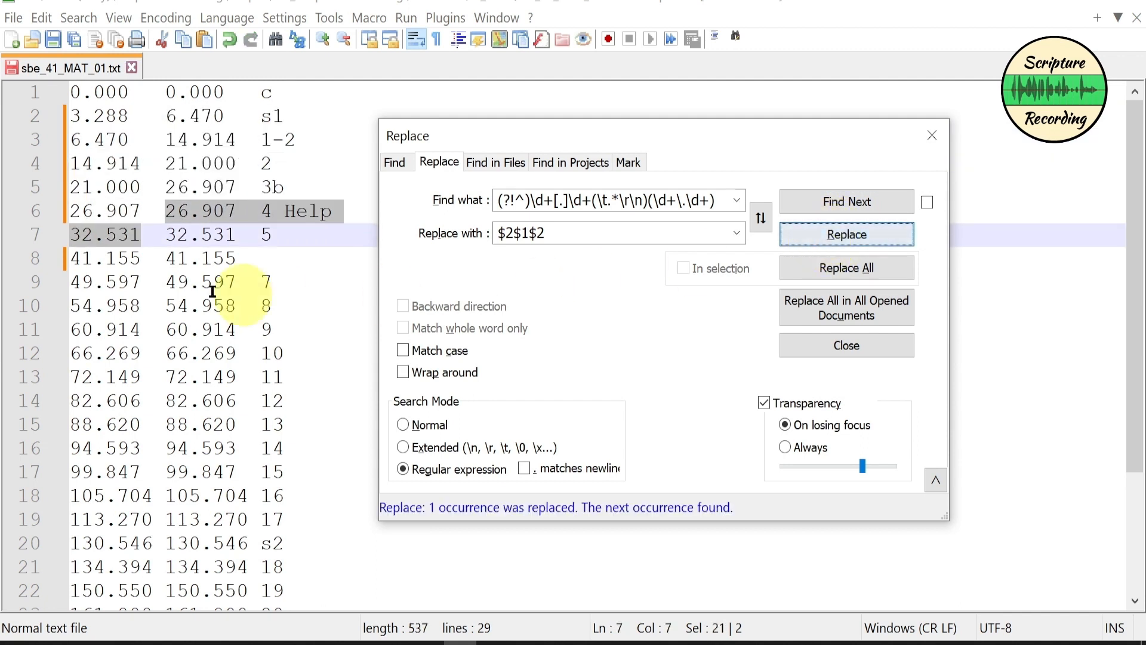